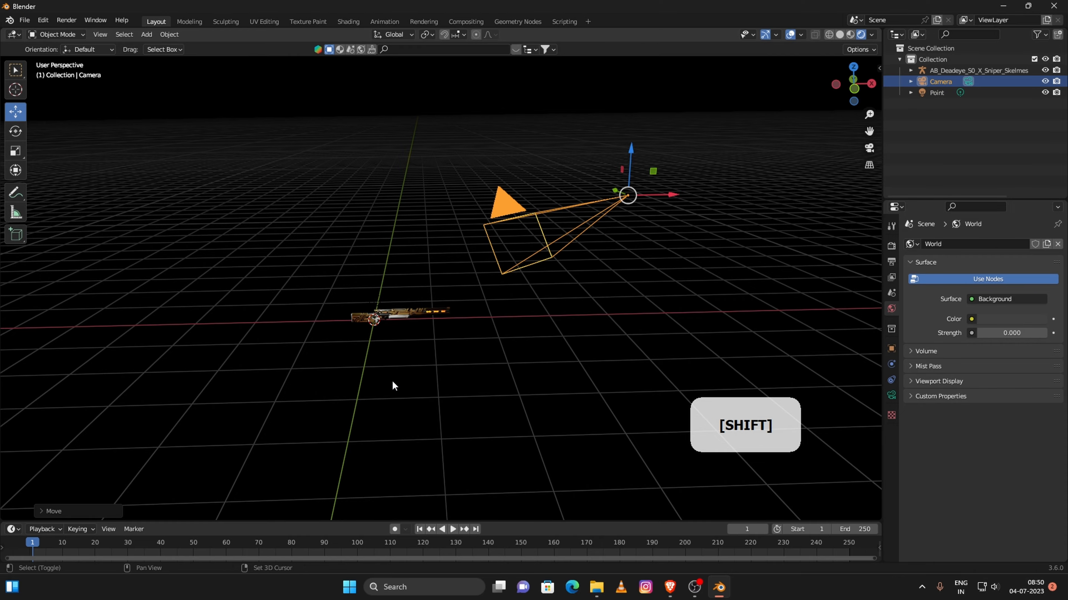
- Explore the scene with walk navigation, viewing the rifle and camera from several directions and heights
{"action": "key", "text": "shift+f"}
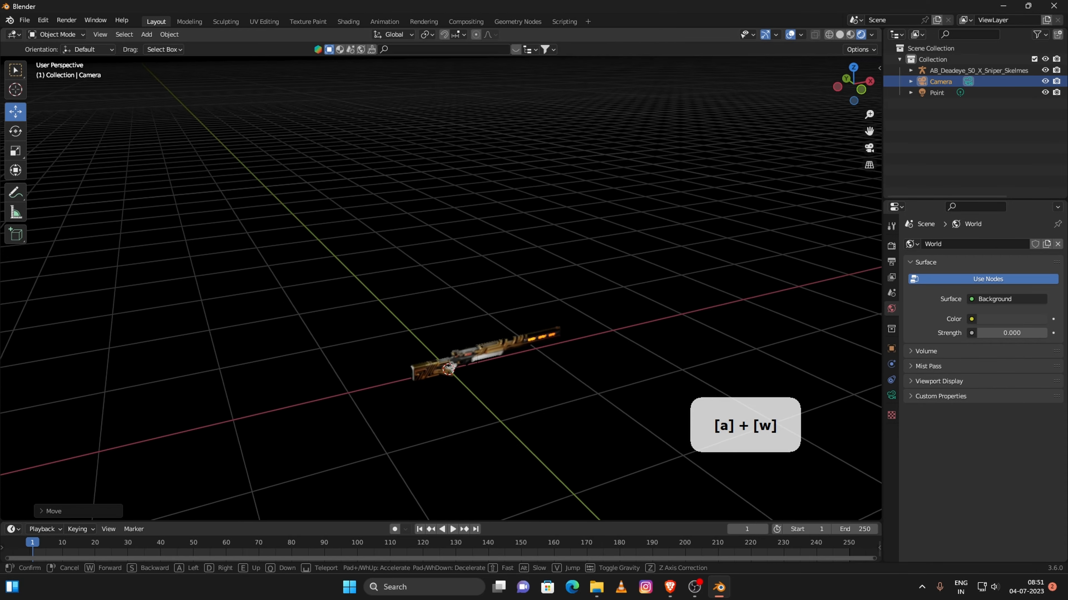
{"action": "key", "text": "d"}
{"action": "key", "text": "s"}
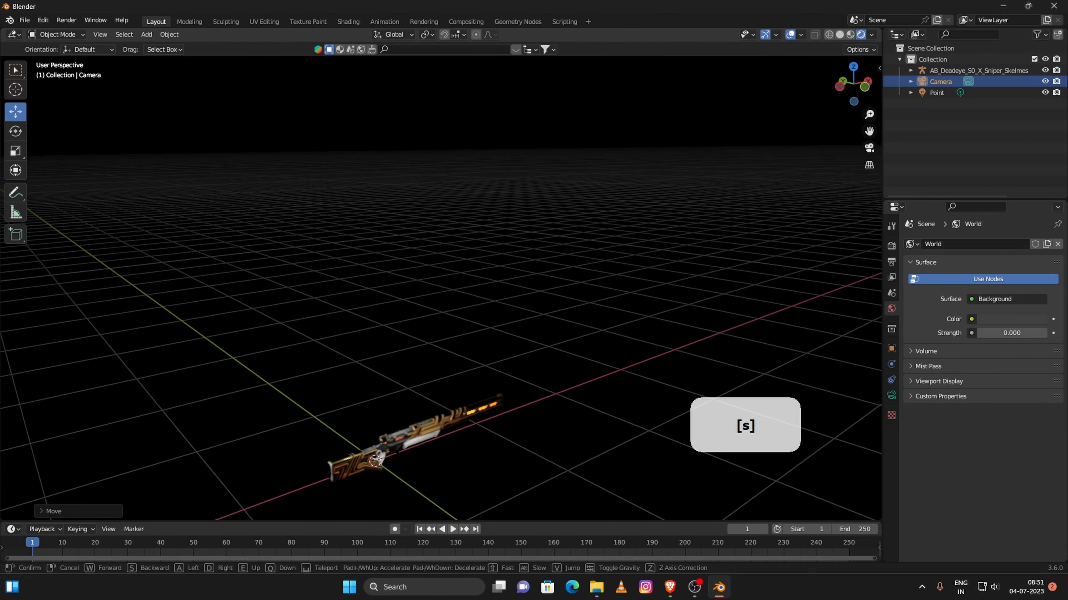
{"action": "key", "text": "a"}
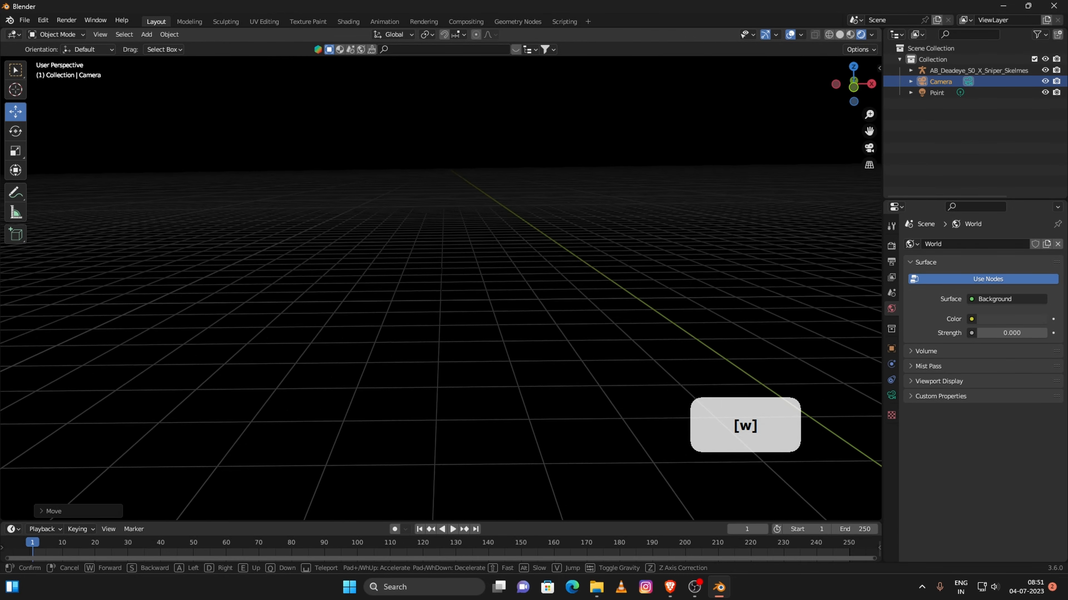
{"action": "key", "text": "a"}
{"action": "key", "text": "w"}
{"action": "key", "text": "a"}
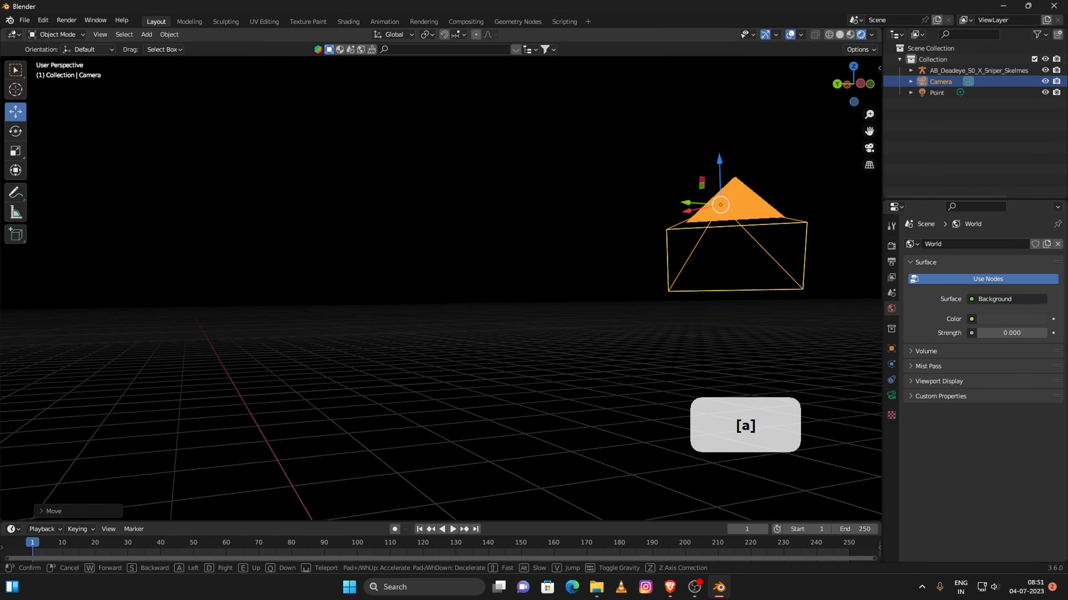
{"action": "key", "text": "w"}
{"action": "key", "text": "shift+w"}
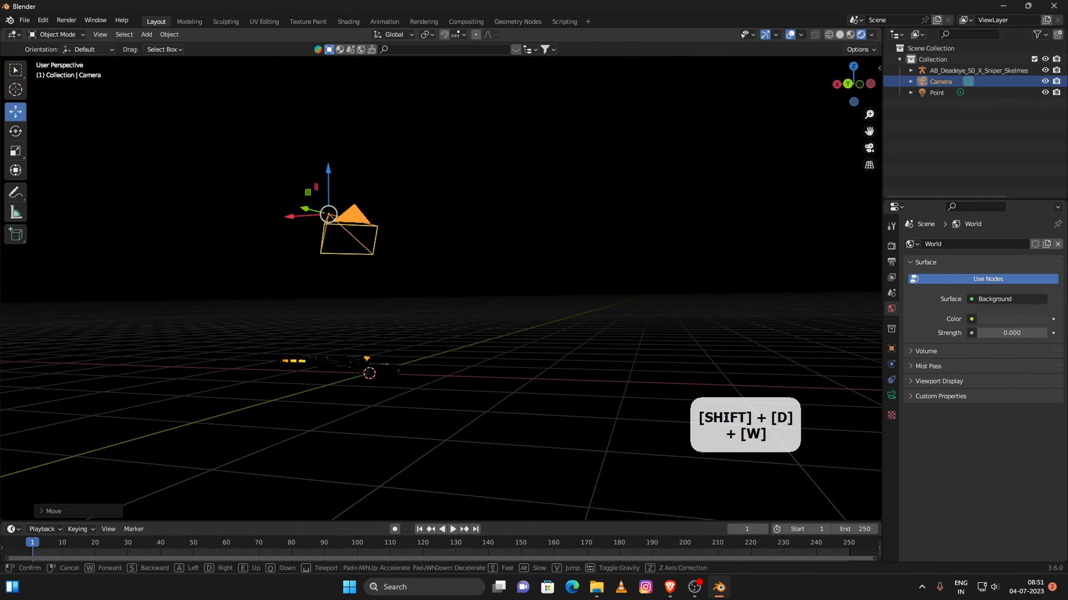
{"action": "key", "text": "space"}
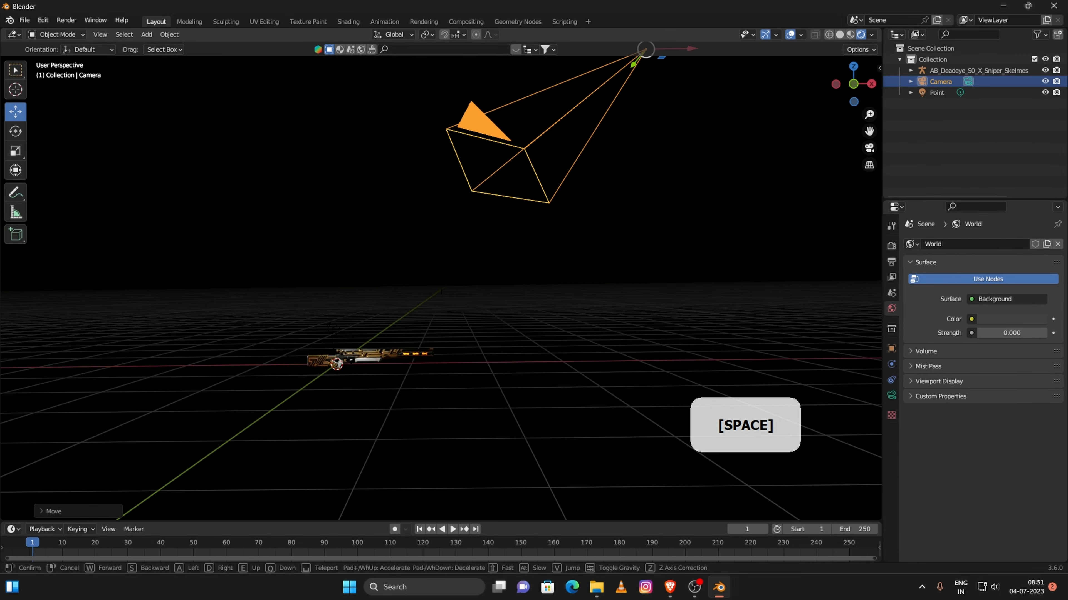
{"action": "key", "text": "shift+w"}
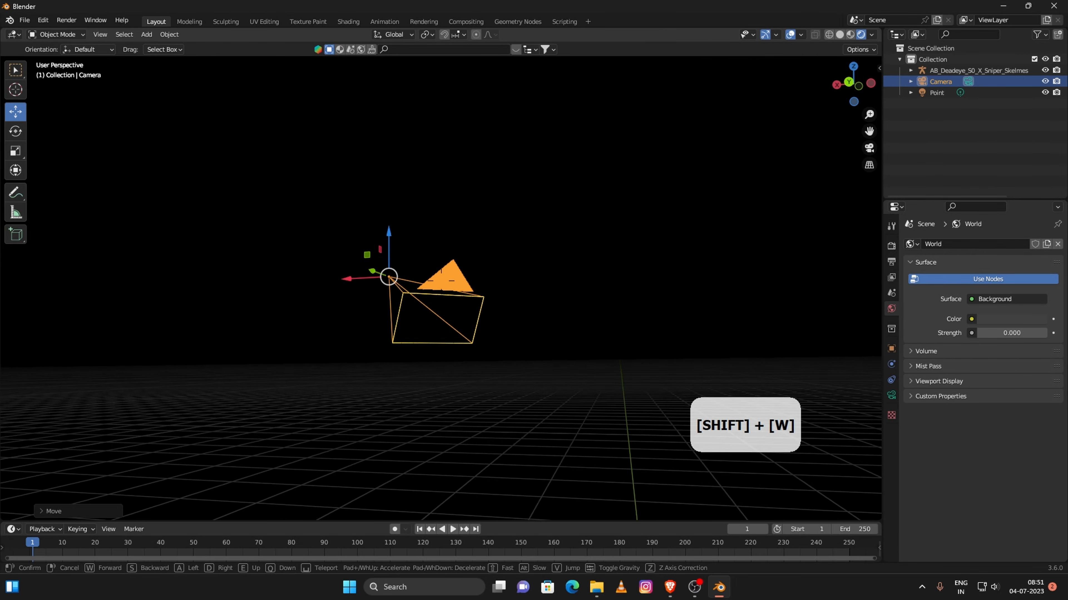
{"action": "key", "text": "shift+a"}
{"action": "key", "text": "shift+s"}
{"action": "key", "text": "shift+w"}
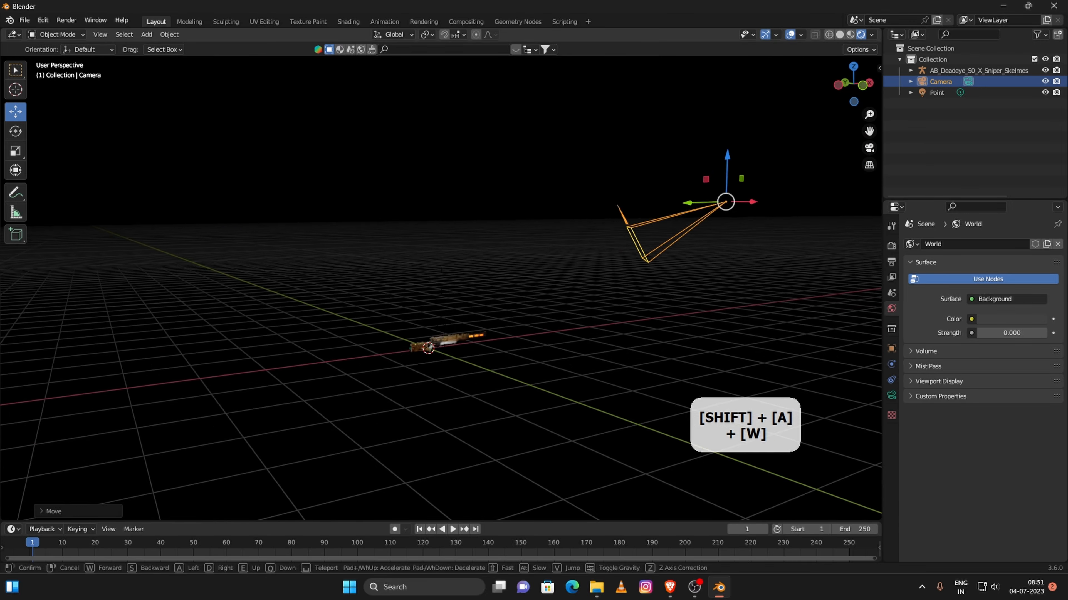
{"action": "key", "text": "shift+d"}
{"action": "key", "text": "shift+s"}
{"action": "key", "text": "shift+a"}
{"action": "key", "text": "shift+w"}
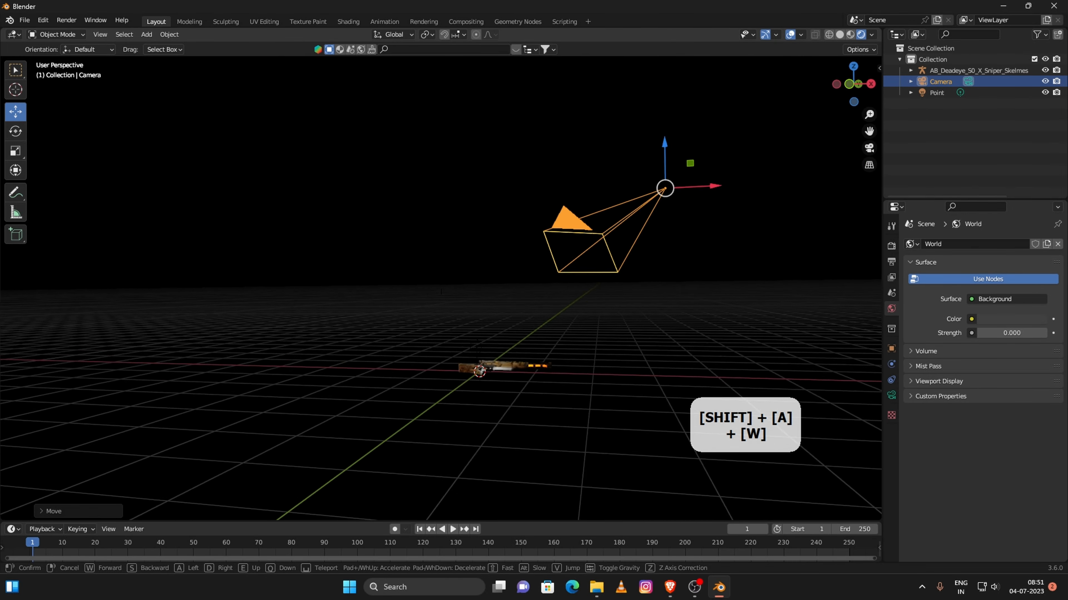
{"action": "key", "text": "shift+s"}
{"action": "key", "text": "shift+d"}
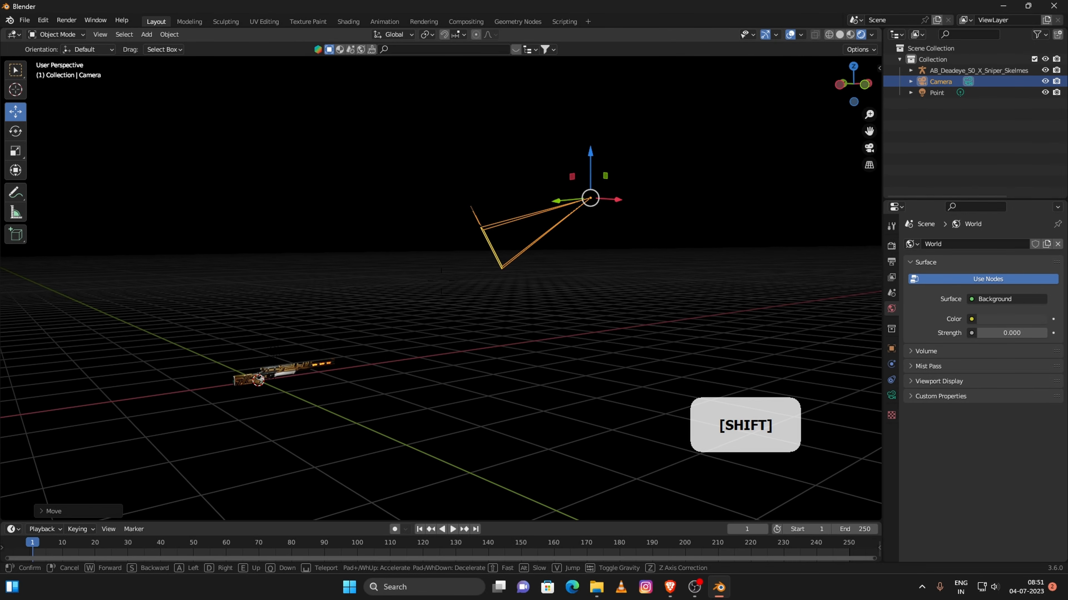
{"action": "middle_click", "coordinate": [441, 281]}
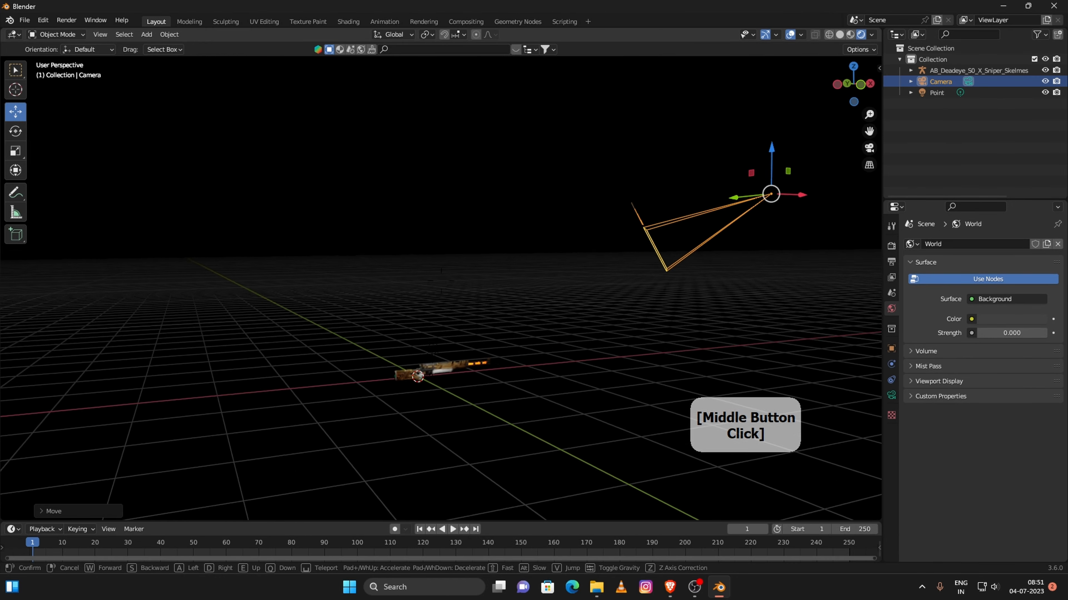
{"action": "key", "text": "w"}
{"action": "key", "text": "a"}
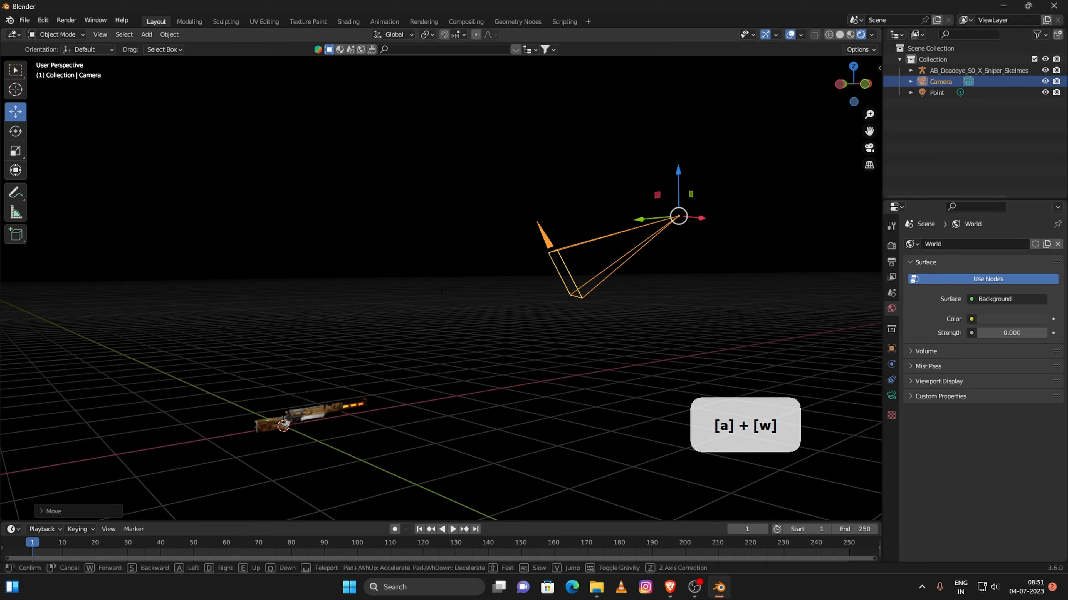
{"action": "key", "text": "d"}
{"action": "key", "text": "w"}
{"action": "key", "text": "s"}
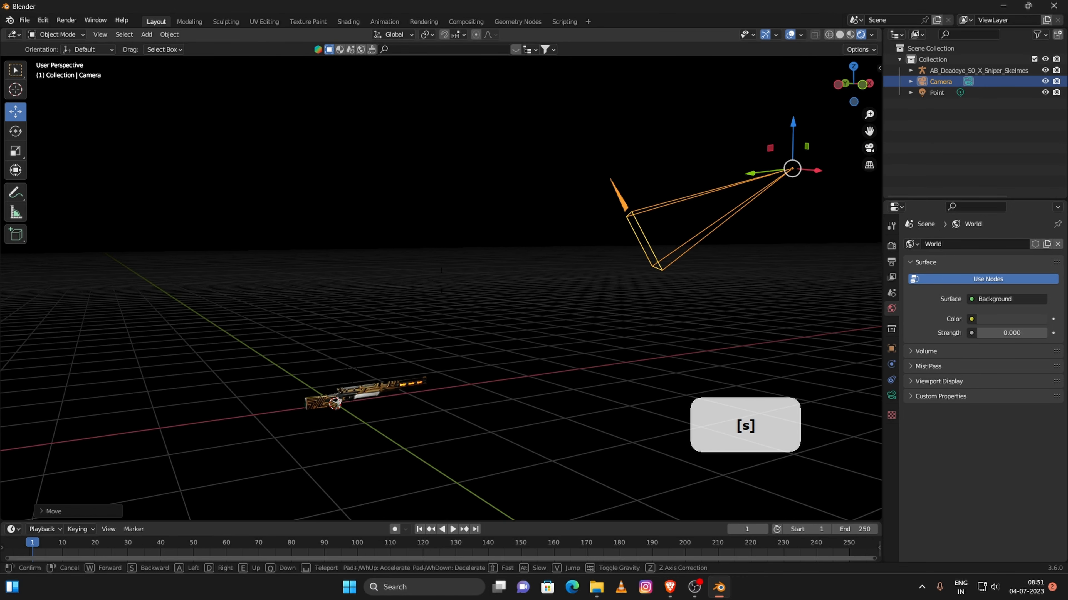
{"action": "left_click", "coordinate": [394, 385]}
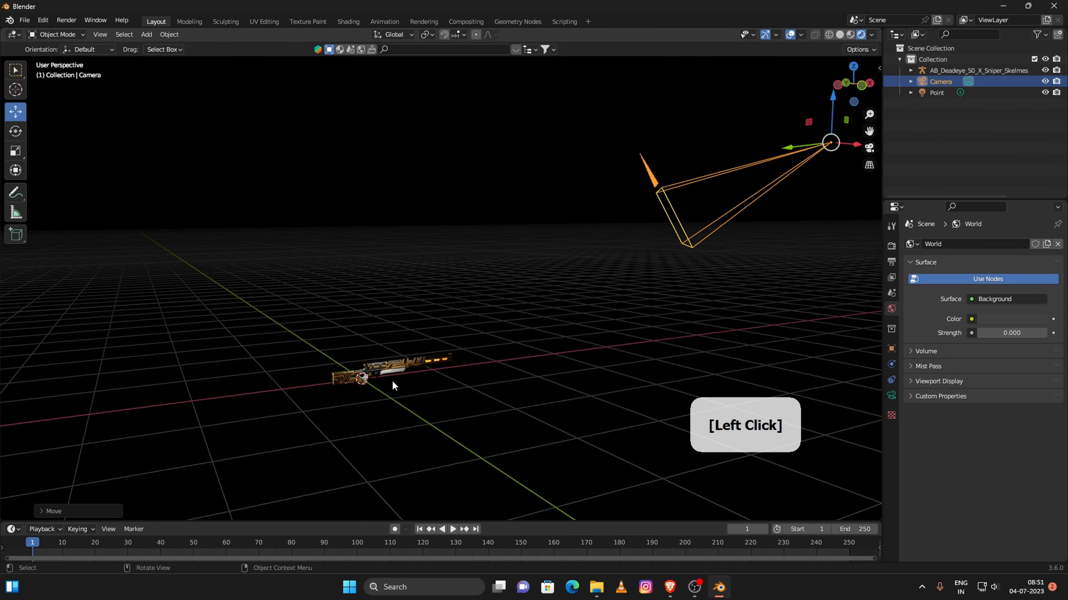
{"action": "mouse_move", "coordinate": [483, 269]}
{"action": "middle_mouse_down"}
{"action": "mouse_move", "coordinate": [488, 294]}
{"action": "mouse_move", "coordinate": [439, 369]}
{"action": "mouse_move", "coordinate": [332, 309]}
{"action": "mouse_move", "coordinate": [429, 274]}
{"action": "mouse_move", "coordinate": [494, 270]}
{"action": "mouse_move", "coordinate": [477, 271]}
{"action": "middle_mouse_up"}
{"action": "scroll", "coordinate": [475, 270], "scroll_direction": "down", "scroll_amount": 2}
{"action": "scroll", "coordinate": [475, 270], "scroll_direction": "up", "scroll_amount": 5}
{"action": "scroll", "coordinate": [475, 270], "scroll_direction": "down", "scroll_amount": 3}
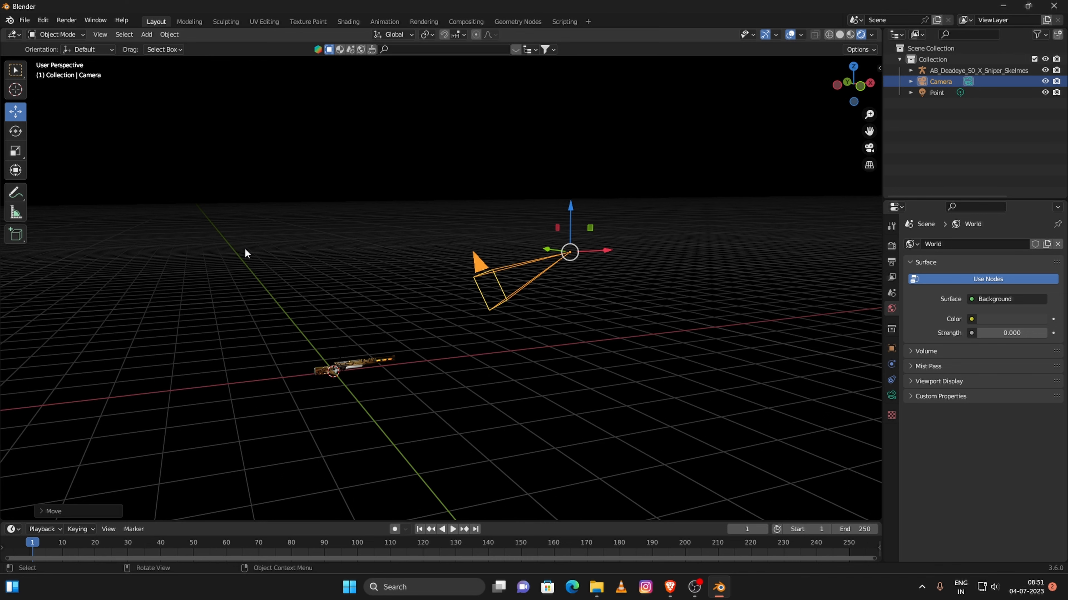
- Look through the camera and use walk navigation to frame a close-up of the rifle's scope and barrel, seen obliquely from the stock end
{"action": "key", "text": "KP_0"}
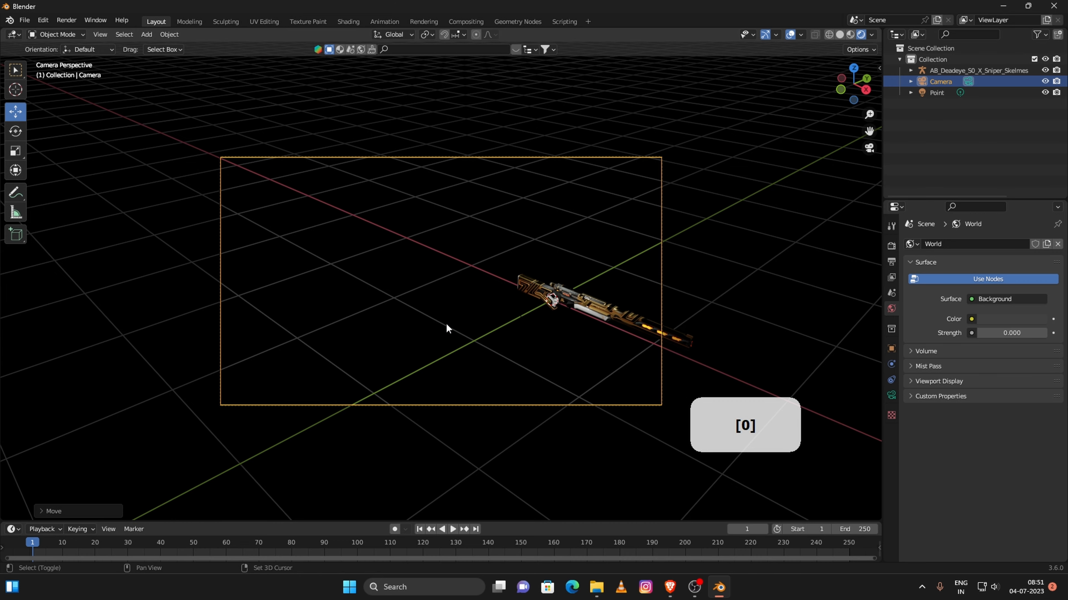
{"action": "key", "text": "shift+f"}
{"action": "key", "text": "w"}
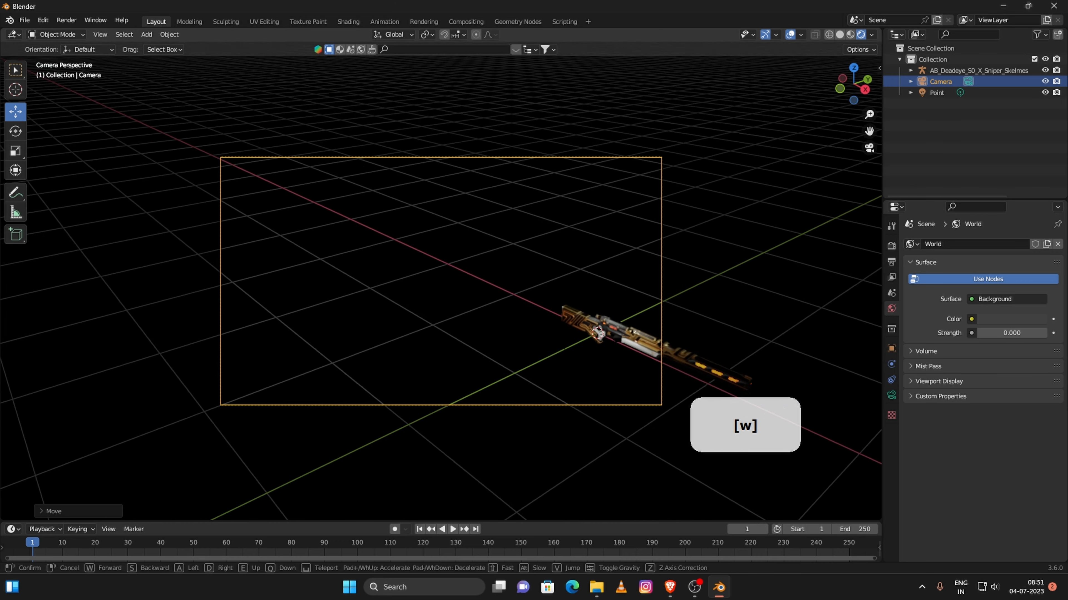
{"action": "key", "text": "a"}
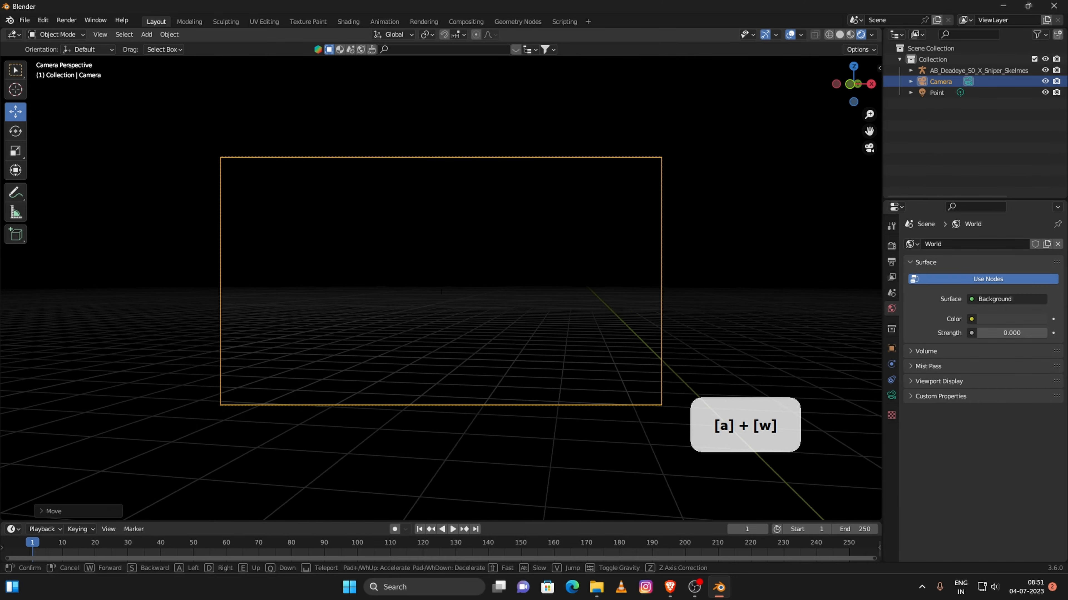
{"action": "key", "text": "d"}
{"action": "key", "text": "a"}
{"action": "key", "text": "w"}
{"action": "key", "text": "d"}
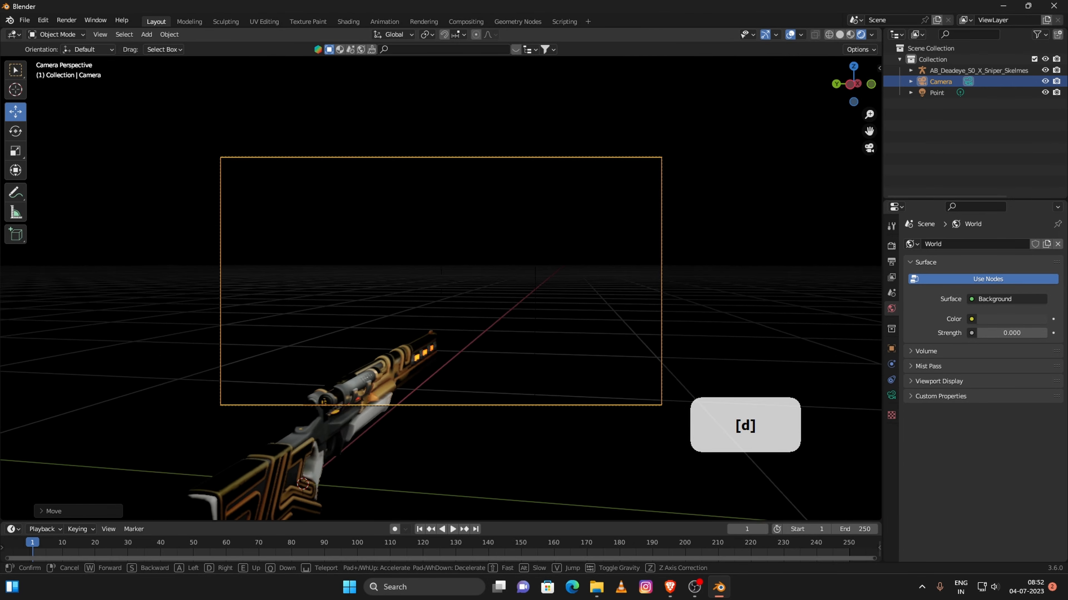
{"action": "key", "text": "w"}
{"action": "key", "text": "a"}
{"action": "key", "text": "d"}
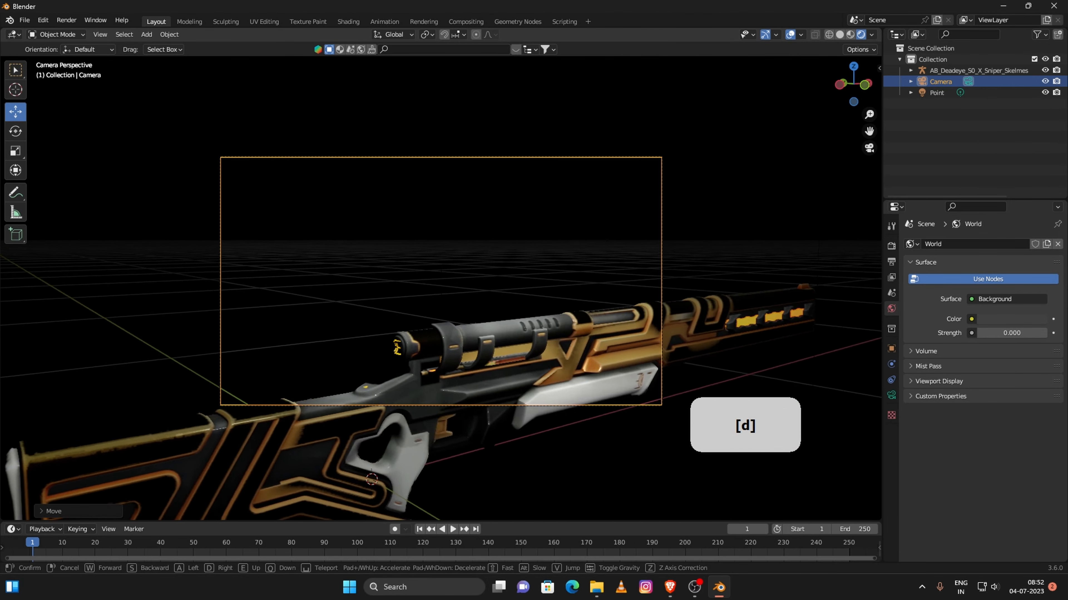
{"action": "key", "text": "a"}
{"action": "key", "text": "w"}
{"action": "key", "text": "d"}
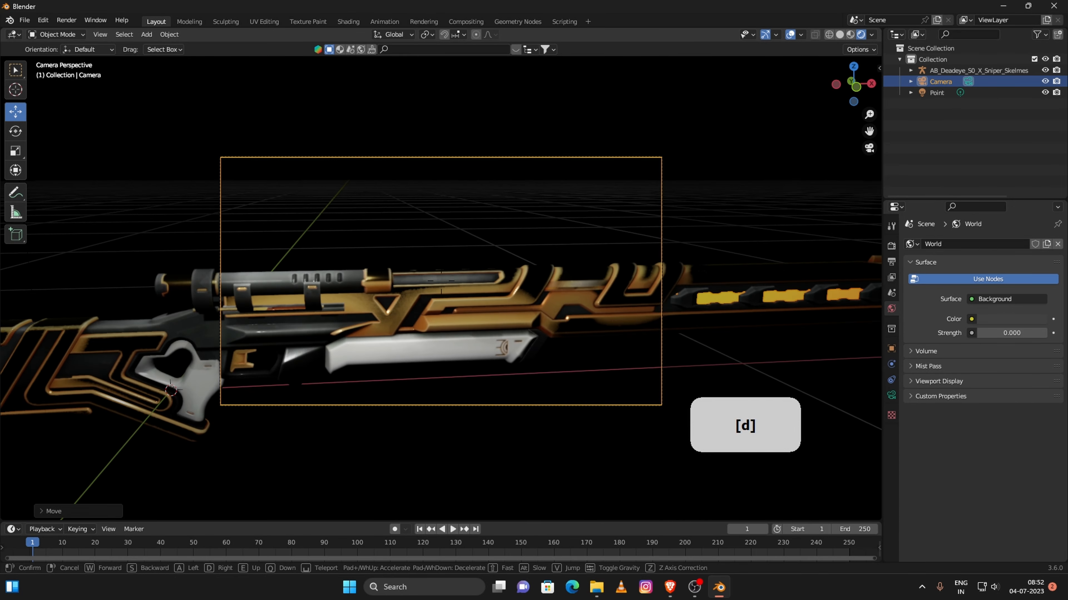
{"action": "key", "text": "a"}
{"action": "key", "text": "w"}
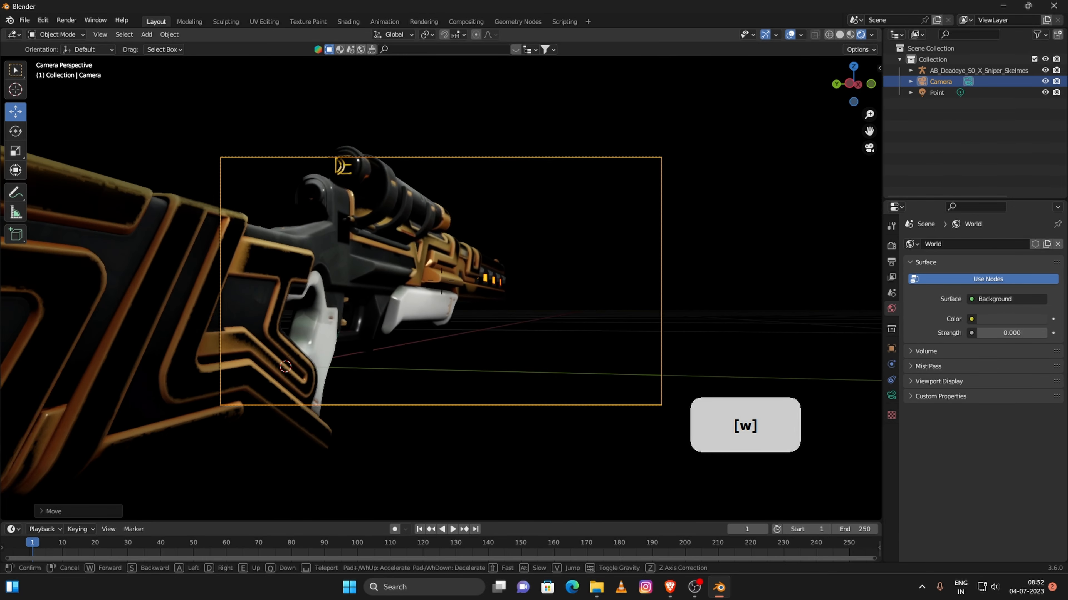
{"action": "key", "text": "e"}
{"action": "key", "text": "w"}
{"action": "key", "text": "a"}
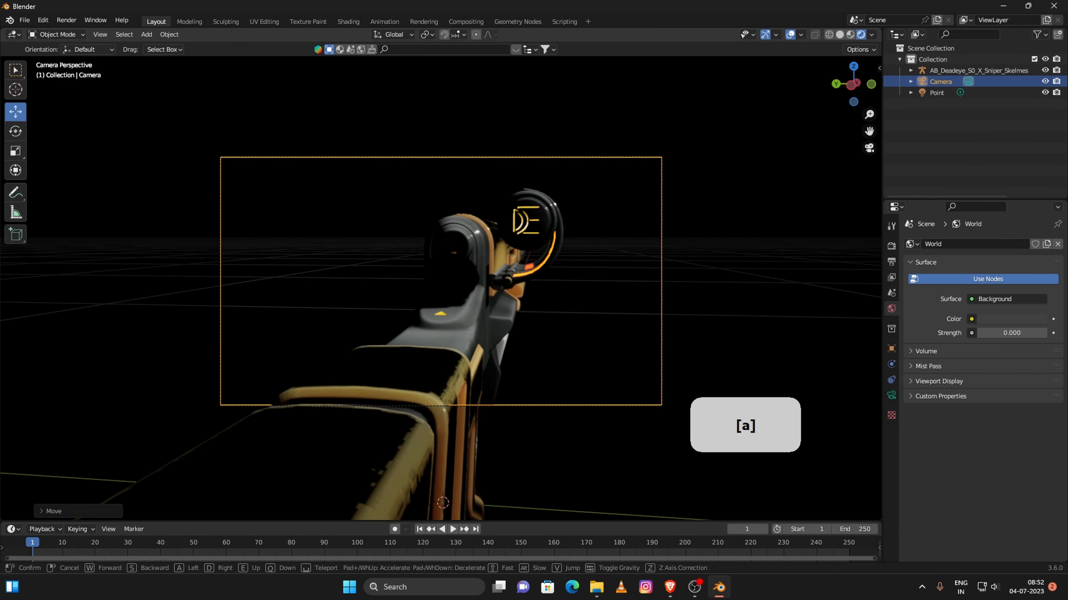
{"action": "key", "text": "d"}
{"action": "key", "text": "a"}
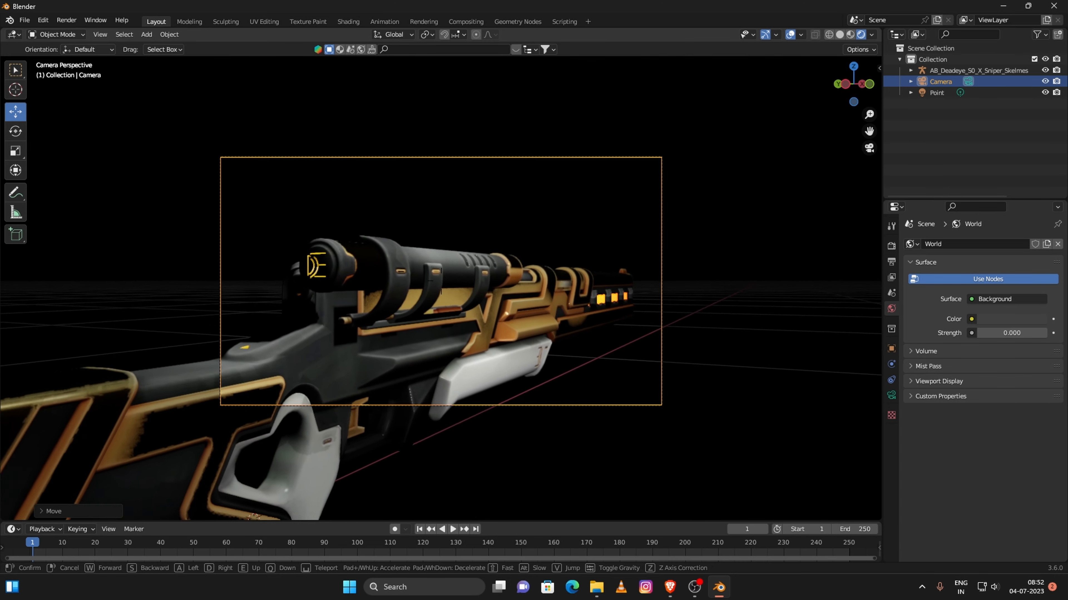
{"action": "left_click", "coordinate": [446, 328]}
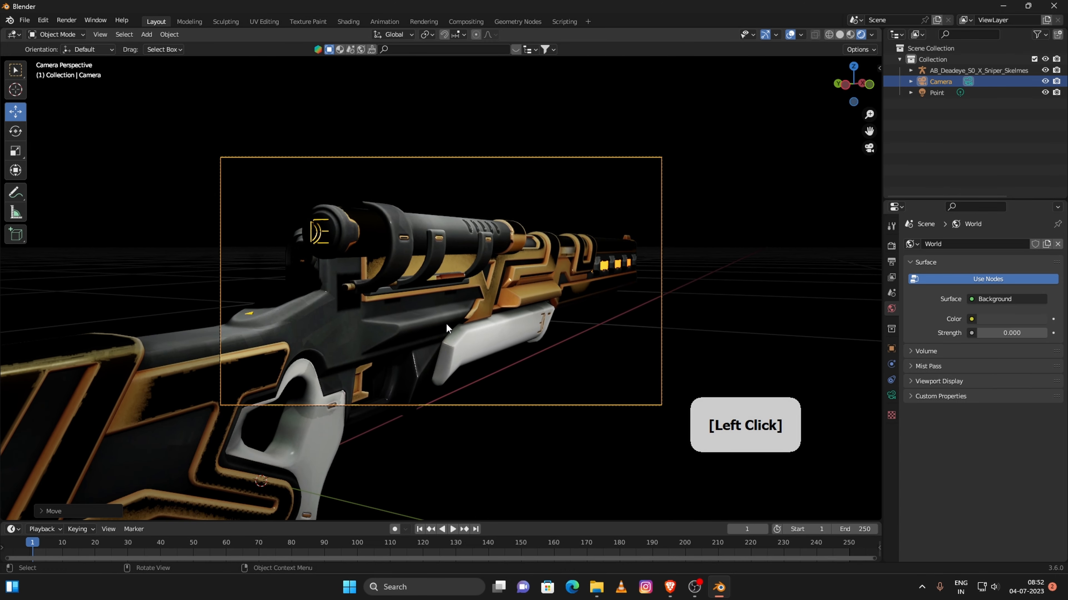
- Check the camera's placement beside the rifle from outside and through the camera view
{"action": "middle_click_drag", "start_coordinate": [749, 260], "coordinate": [501, 280]}
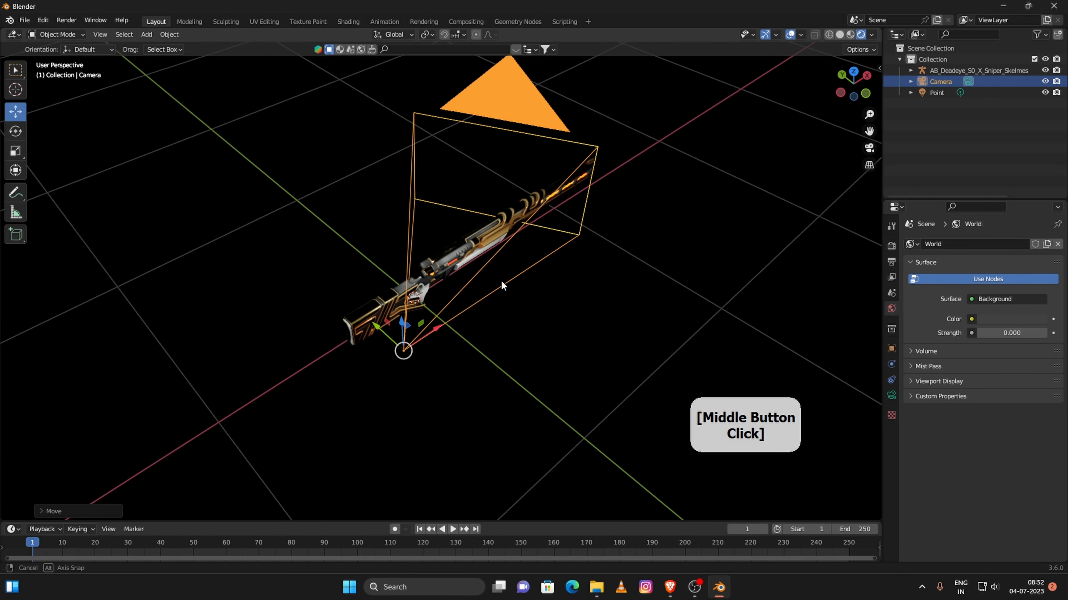
{"action": "scroll", "coordinate": [500, 281], "scroll_direction": "down", "scroll_amount": 5}
{"action": "scroll", "coordinate": [500, 281], "scroll_direction": "up", "scroll_amount": 3}
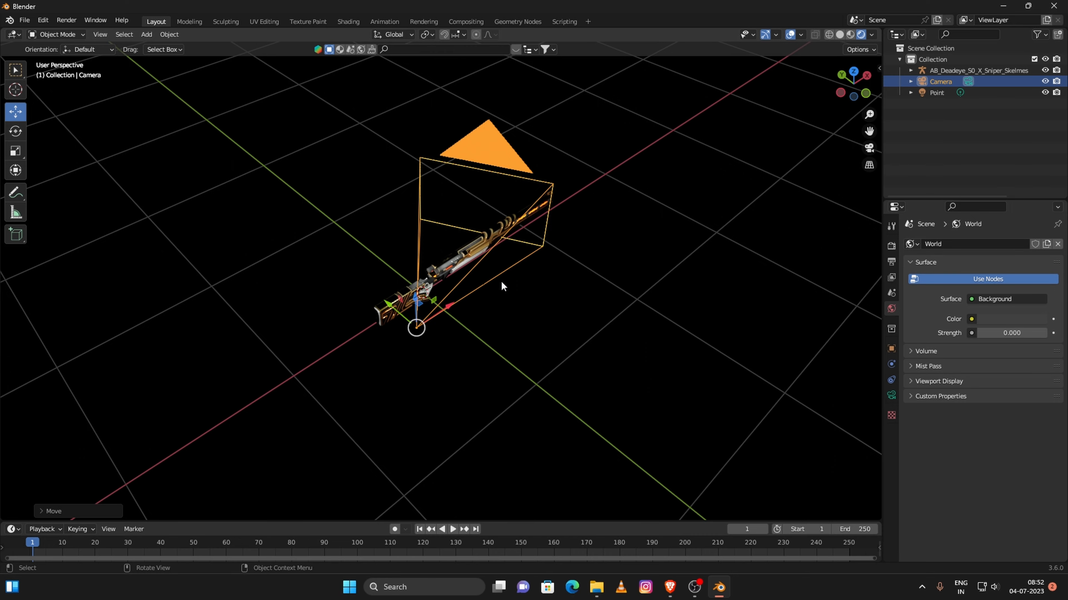
{"action": "key", "text": "KP_0"}
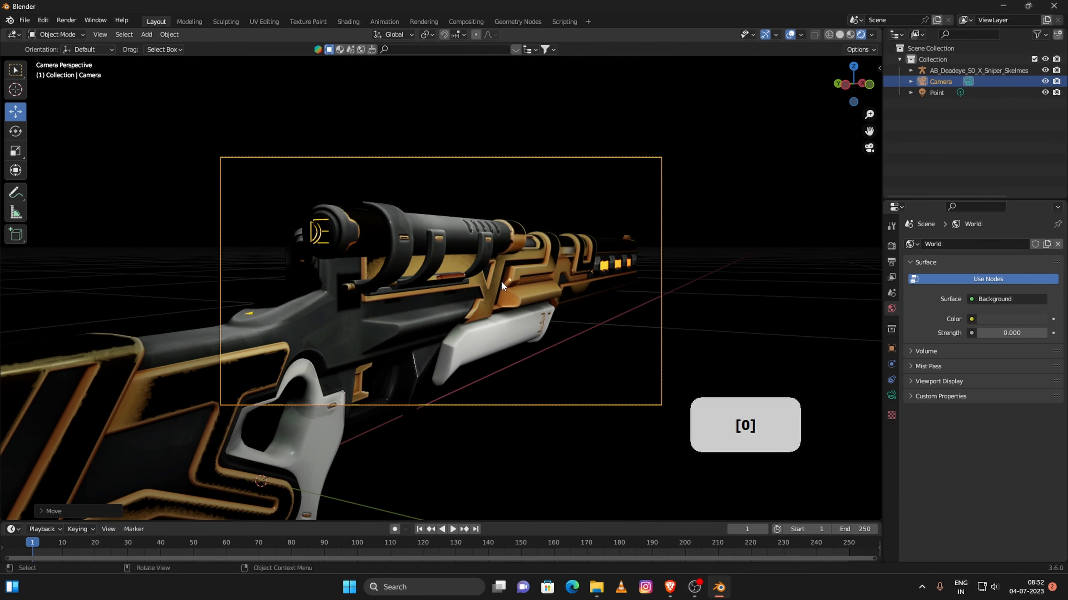
- Move the point light along the X axis toward the rifle's muzzle and view the lighting through the camera
{"action": "key", "text": "KP_0"}
{"action": "scroll", "coordinate": [501, 282], "scroll_direction": "up", "scroll_amount": 6}
{"action": "left_click", "coordinate": [935, 93]}
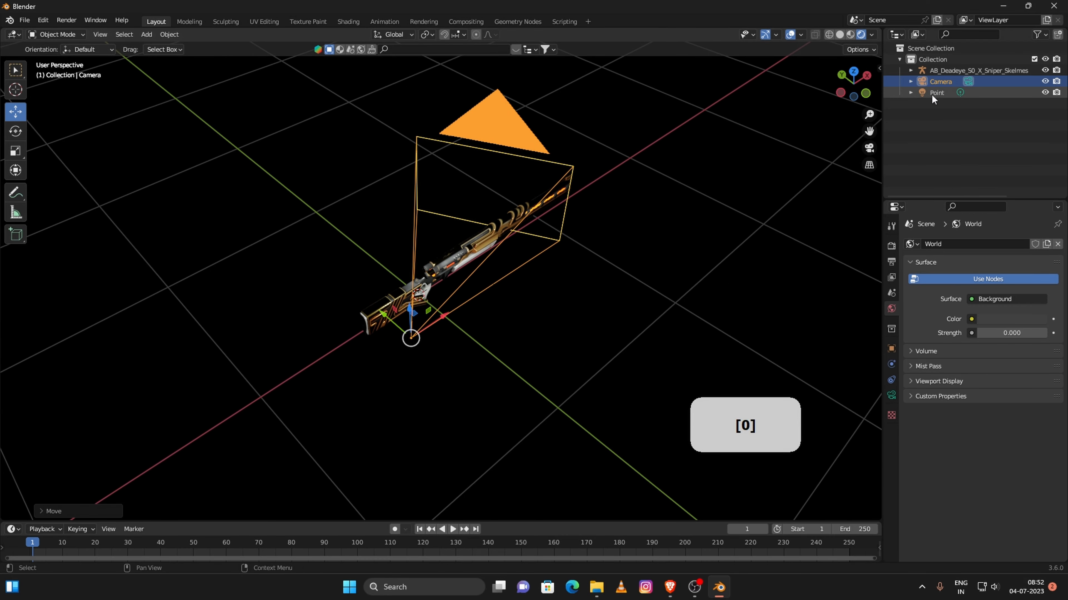
{"action": "left_click_drag", "start_coordinate": [494, 271], "coordinate": [564, 222]}
{"action": "key", "text": "KP_0"}
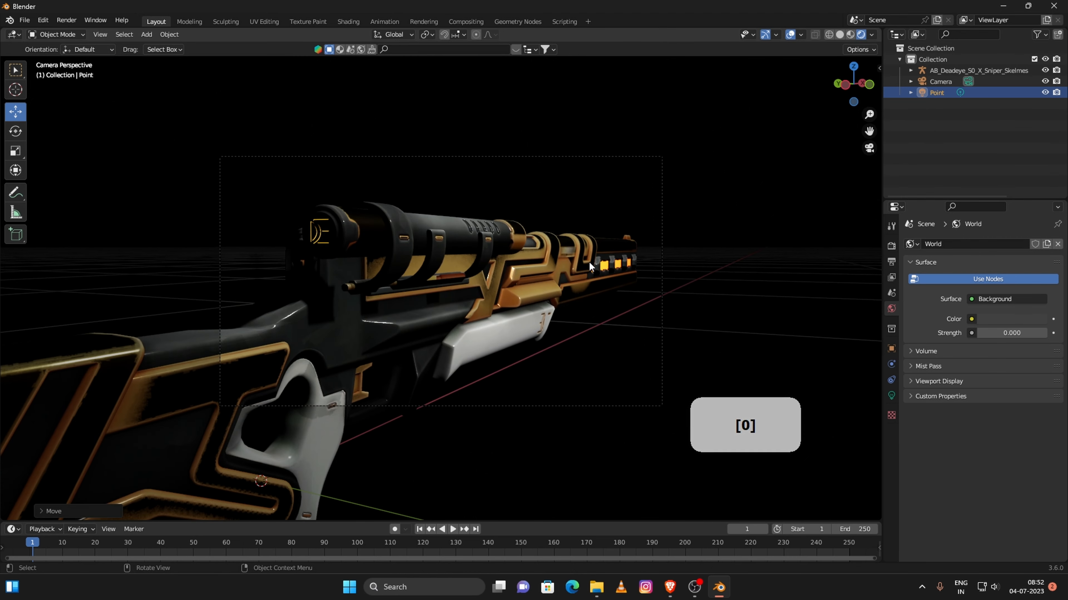
{"action": "scroll", "coordinate": [589, 266], "scroll_direction": "up", "scroll_amount": 3}
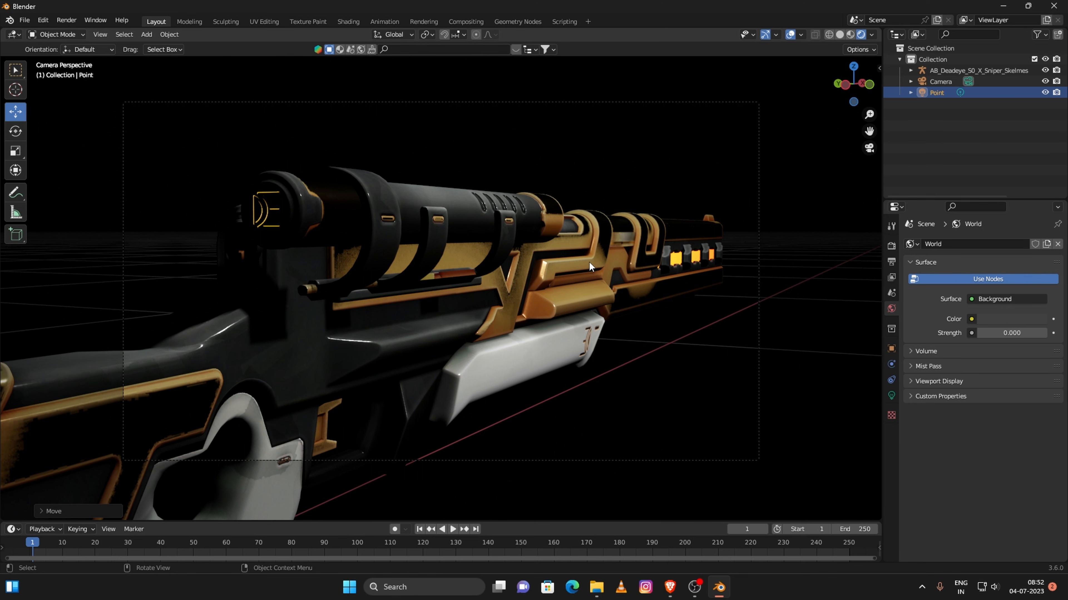
- Render the current frame of the rifle from the camera and inspect the image
{"action": "key", "text": "F12"}
{"action": "scroll", "coordinate": [589, 261], "scroll_direction": "down", "scroll_amount": 2}
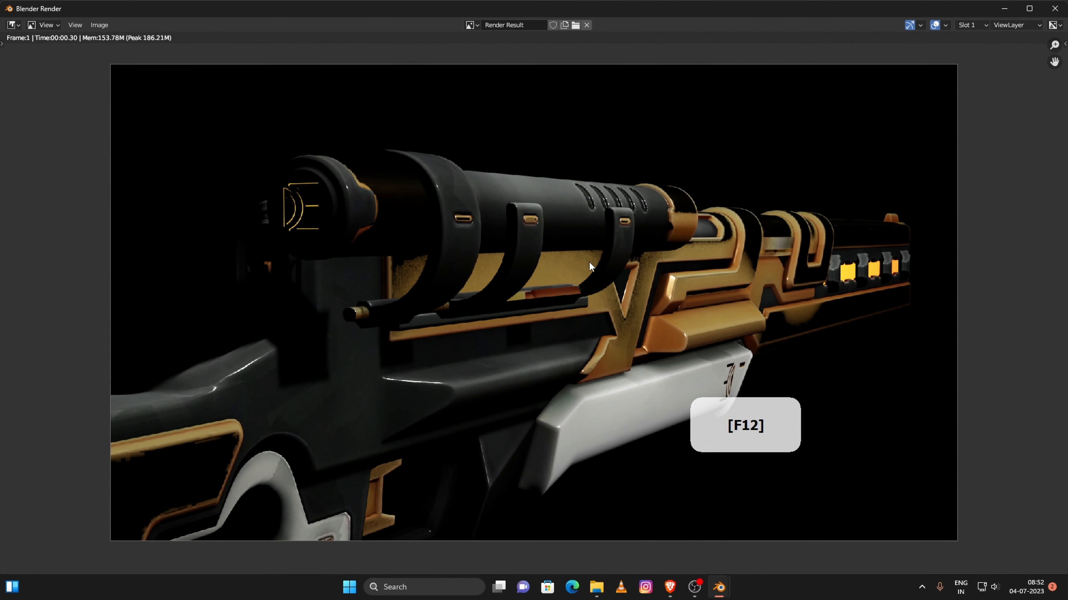
{"action": "scroll", "coordinate": [589, 261], "scroll_direction": "up", "scroll_amount": 1}
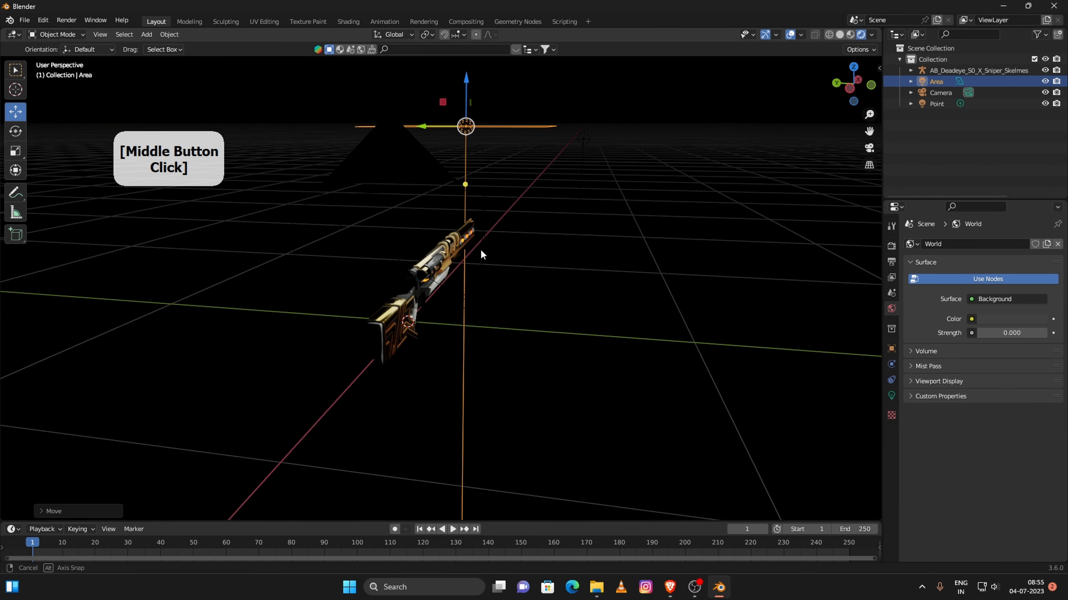
- Examine the area light and its effect on the rifle's barrel from the side and above
{"action": "middle_click_drag", "start_coordinate": [484, 253], "coordinate": [735, 186]}
{"action": "left_click_drag", "start_coordinate": [869, 131], "coordinate": [662, 162]}
{"action": "scroll", "coordinate": [726, 255], "scroll_direction": "up", "scroll_amount": 5}
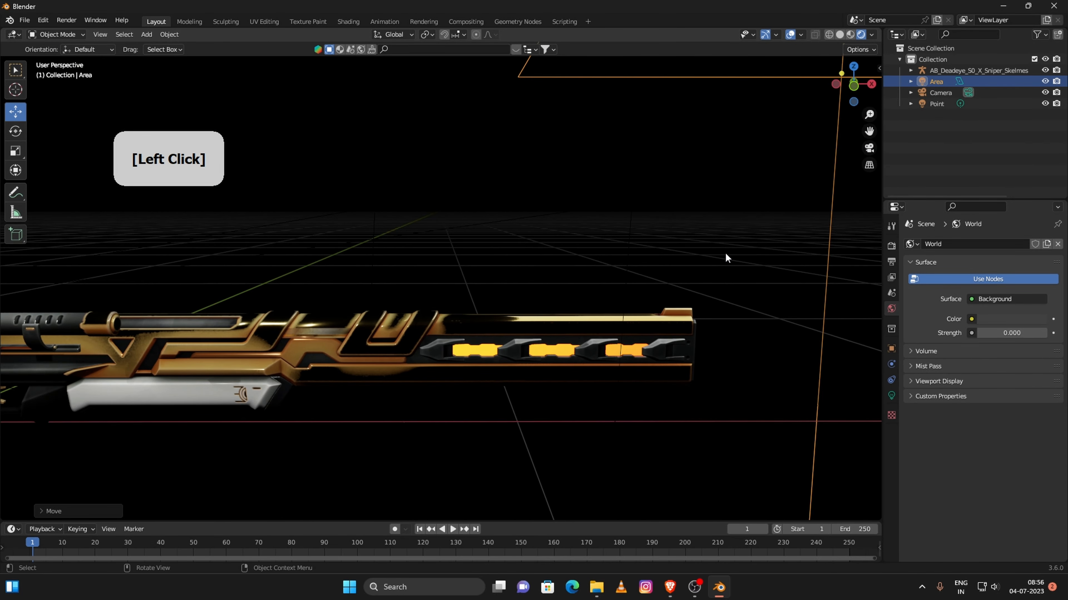
{"action": "scroll", "coordinate": [727, 258], "scroll_direction": "down", "scroll_amount": 4}
{"action": "middle_click_drag", "start_coordinate": [605, 310], "coordinate": [574, 322]}
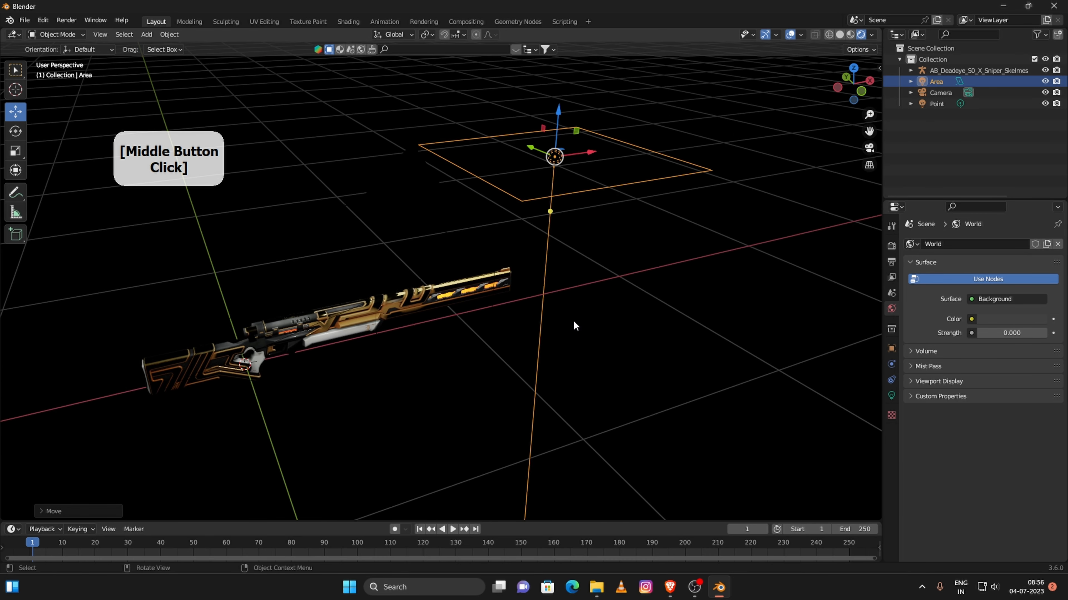
- Switch to the Shading workspace and show the rifle through the camera with rendered viewport shading
{"action": "left_click", "coordinate": [348, 21]}
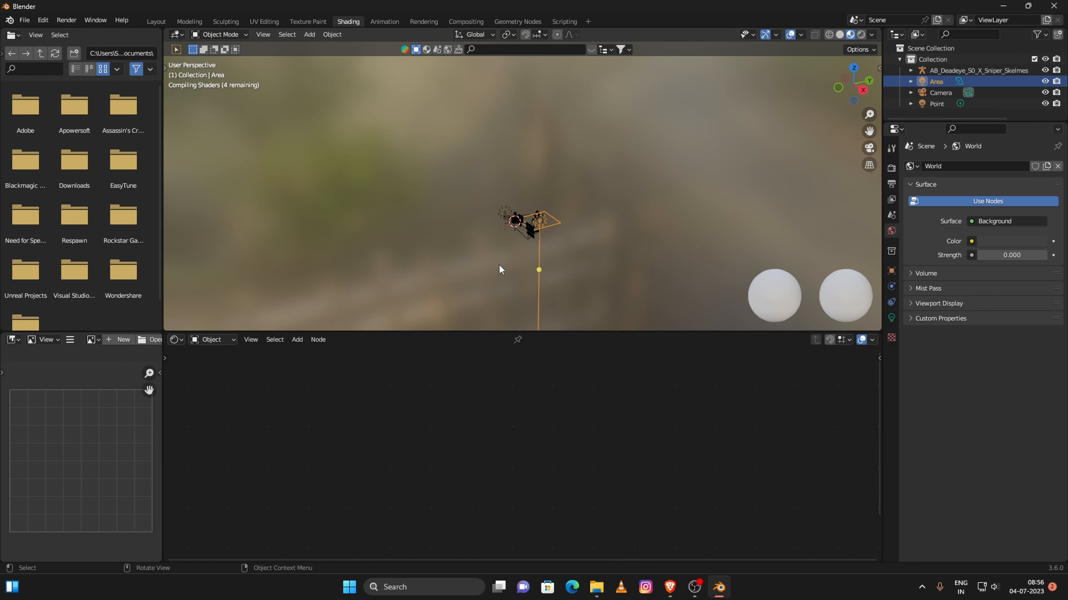
{"action": "scroll", "coordinate": [547, 232], "scroll_direction": "up", "scroll_amount": 7}
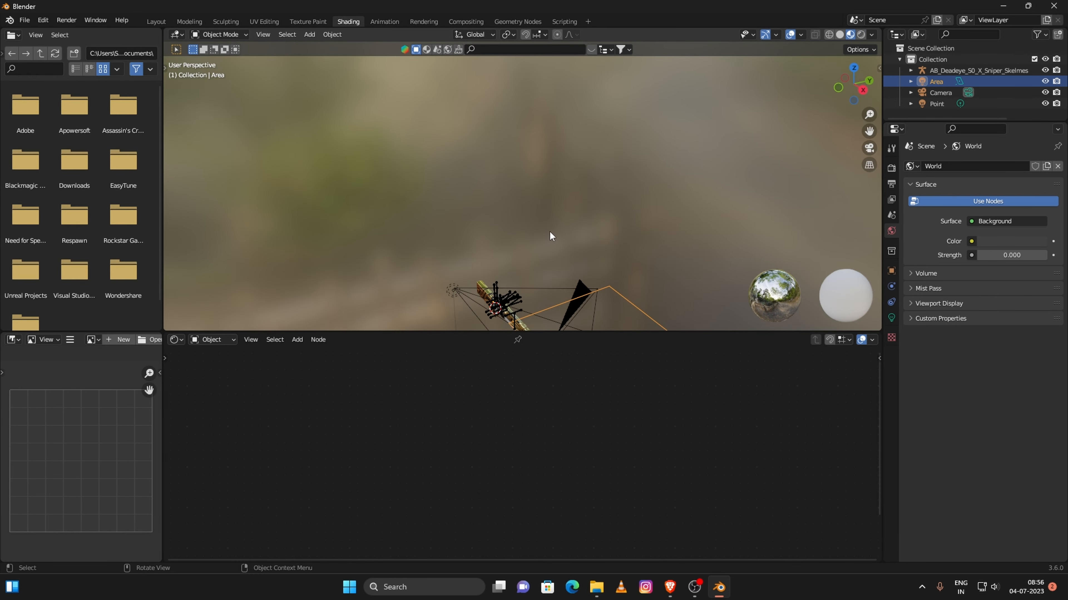
{"action": "scroll", "coordinate": [550, 232], "scroll_direction": "down", "scroll_amount": 3}
{"action": "middle_click_drag", "start_coordinate": [574, 193], "coordinate": [565, 186]}
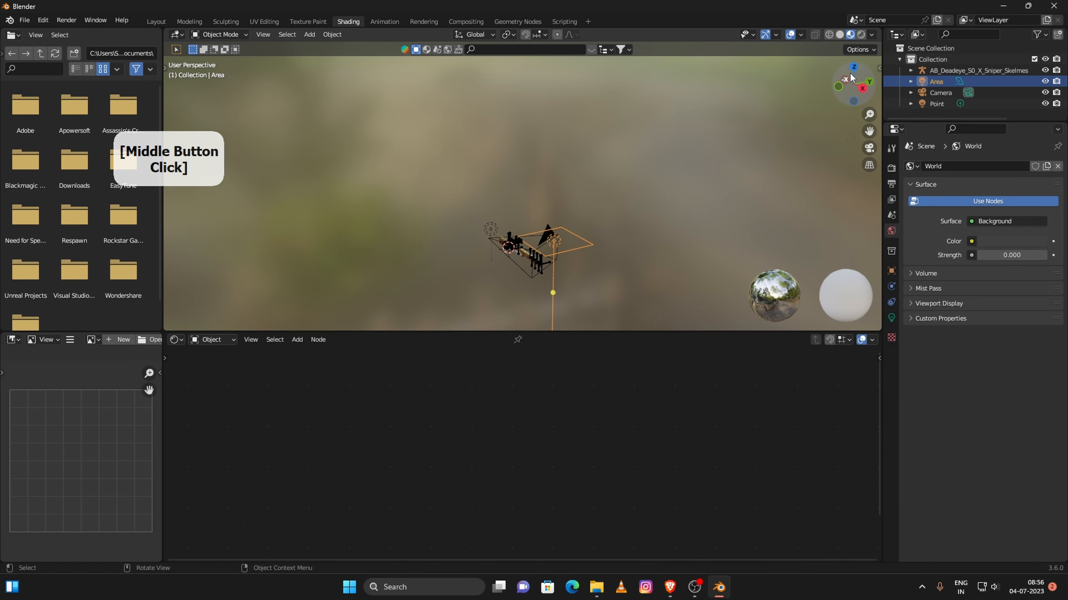
{"action": "left_click", "coordinate": [860, 35]}
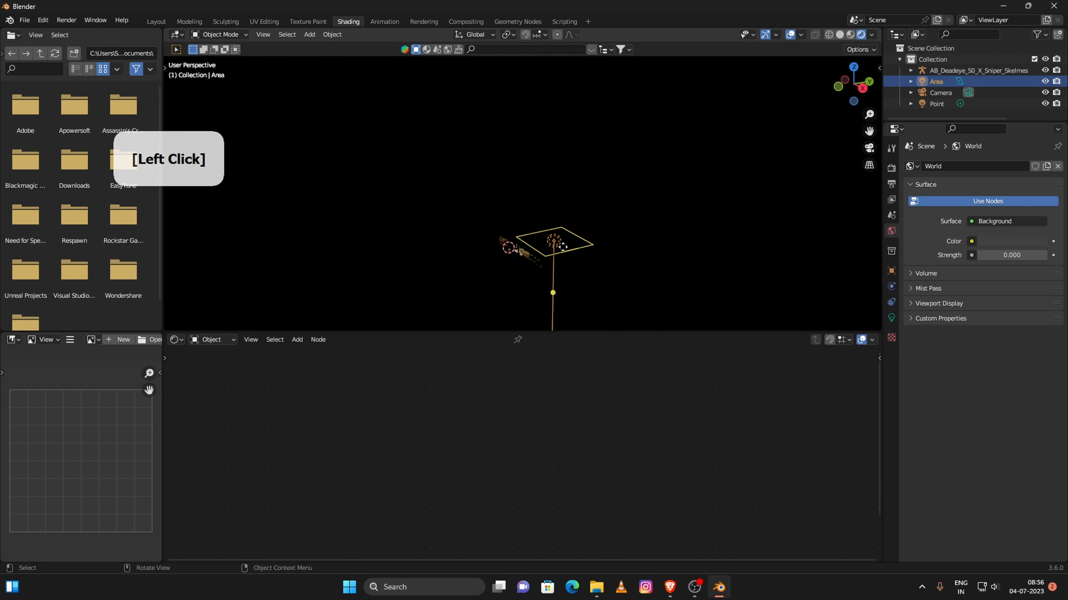
{"action": "middle_click_drag", "start_coordinate": [555, 281], "coordinate": [527, 255]}
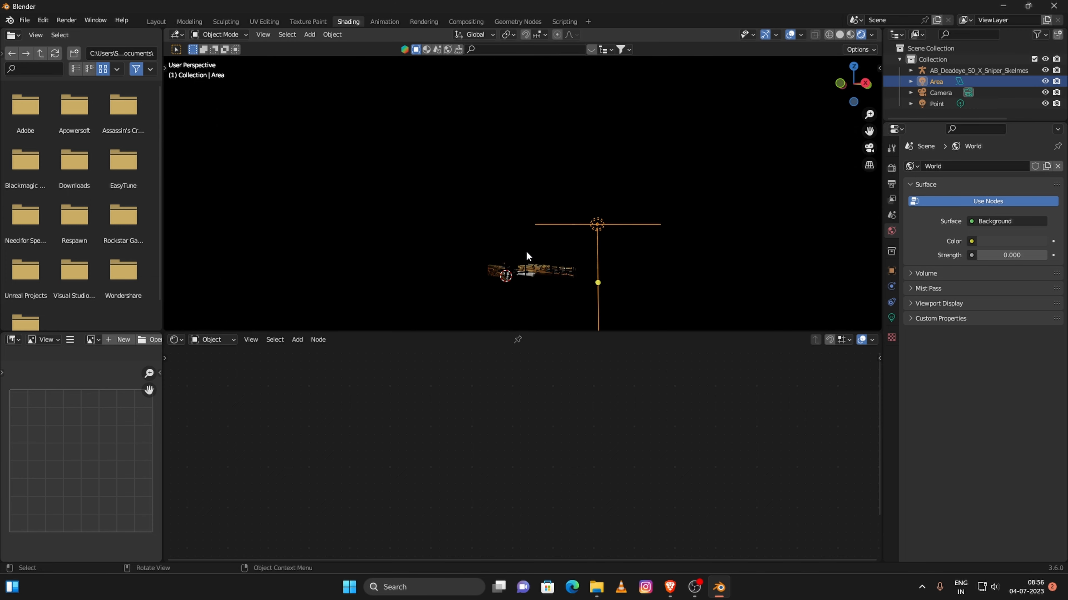
{"action": "key", "text": "KP_0"}
{"action": "scroll", "coordinate": [567, 230], "scroll_direction": "up", "scroll_amount": 3}
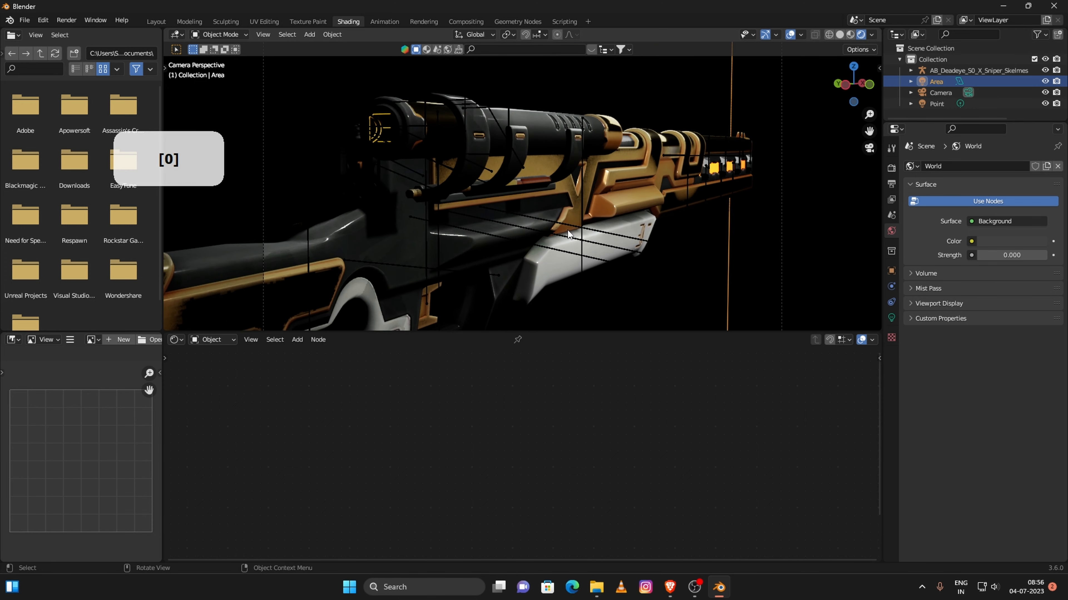
- Select the rifle and examine the node setup of its decal material in the shader editor
{"action": "left_click", "coordinate": [643, 179]}
{"action": "key", "text": "Home"}
{"action": "scroll", "coordinate": [437, 472], "scroll_direction": "up", "scroll_amount": 3}
{"action": "middle_click_drag", "start_coordinate": [437, 471], "coordinate": [552, 471]}
{"action": "scroll", "coordinate": [595, 422], "scroll_direction": "down", "scroll_amount": 2}
{"action": "scroll", "coordinate": [551, 471], "scroll_direction": "down", "scroll_amount": 1}
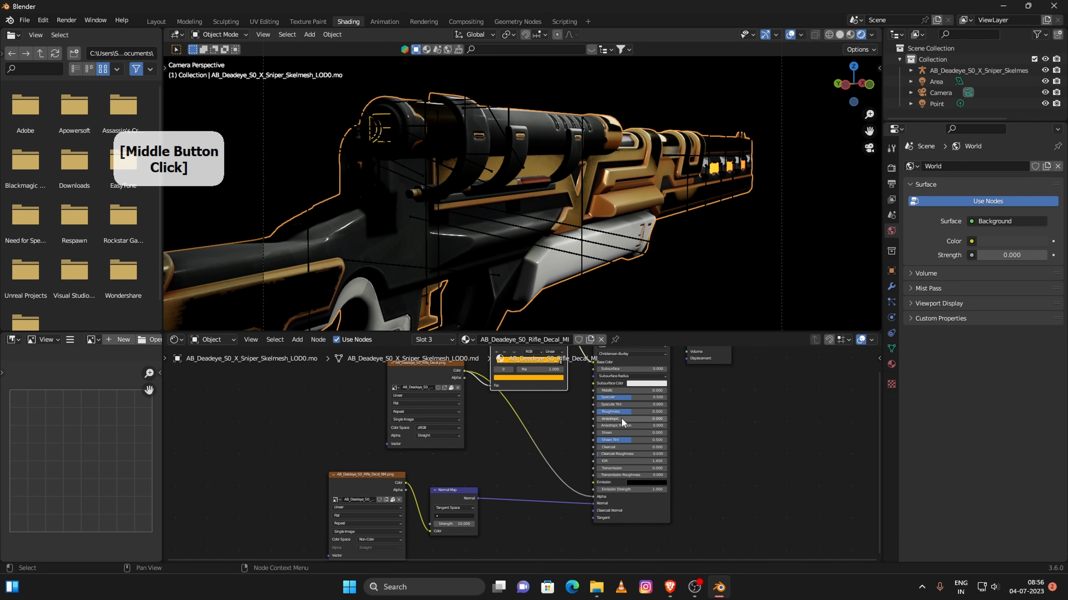
{"action": "scroll", "coordinate": [446, 475], "scroll_direction": "down", "scroll_amount": 1}
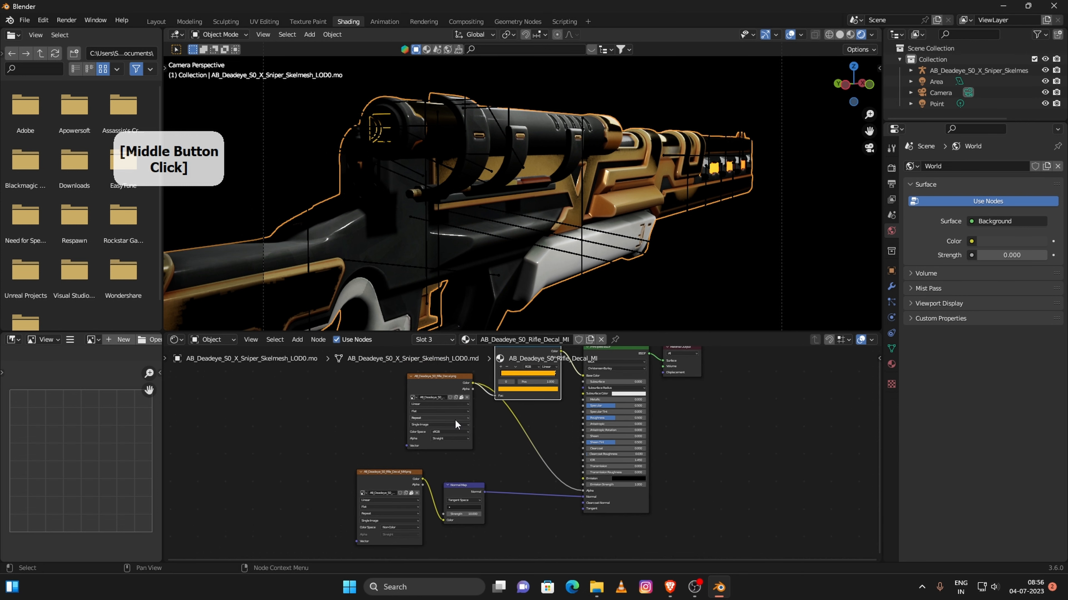
{"action": "middle_click_drag", "start_coordinate": [488, 446], "coordinate": [482, 452]}
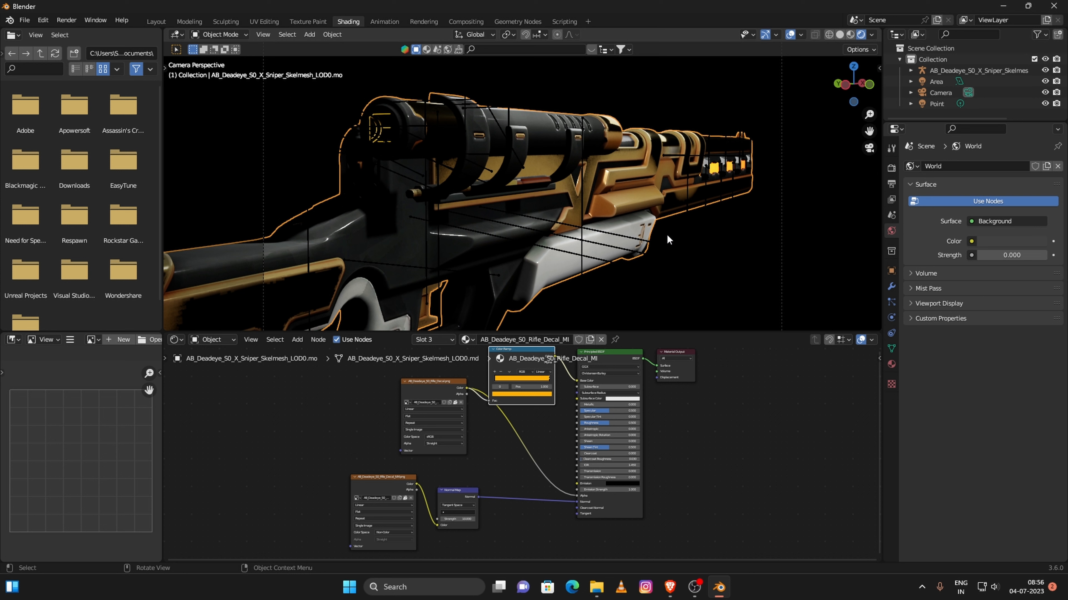
- Switch the shader editor from Object to World and bring the Background and World Output nodes into view
{"action": "left_click", "coordinate": [222, 341]}
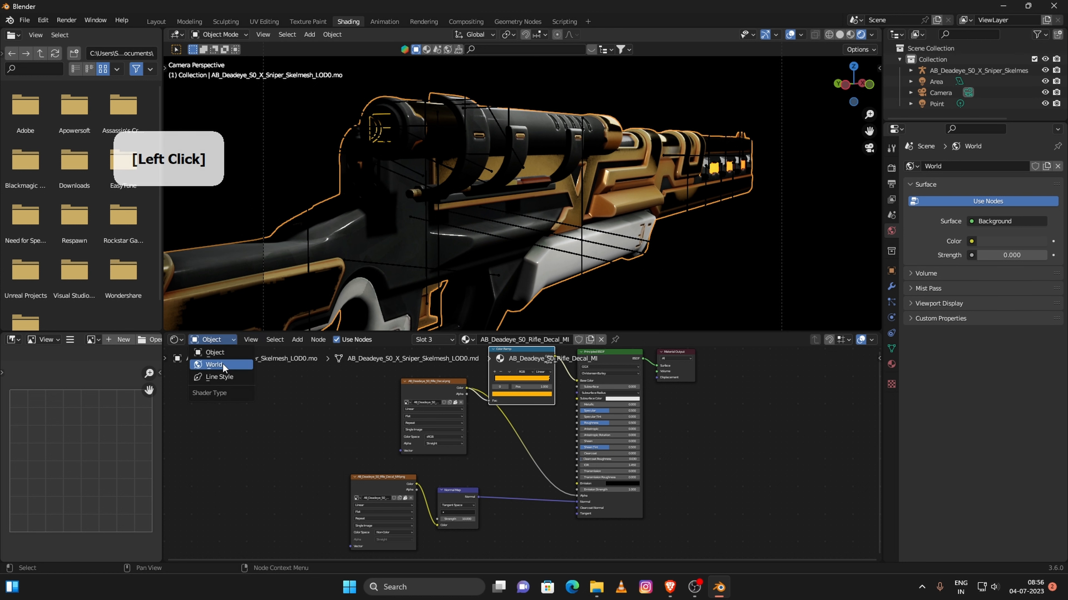
{"action": "left_click", "coordinate": [222, 362]}
{"action": "left_click", "coordinate": [219, 338]}
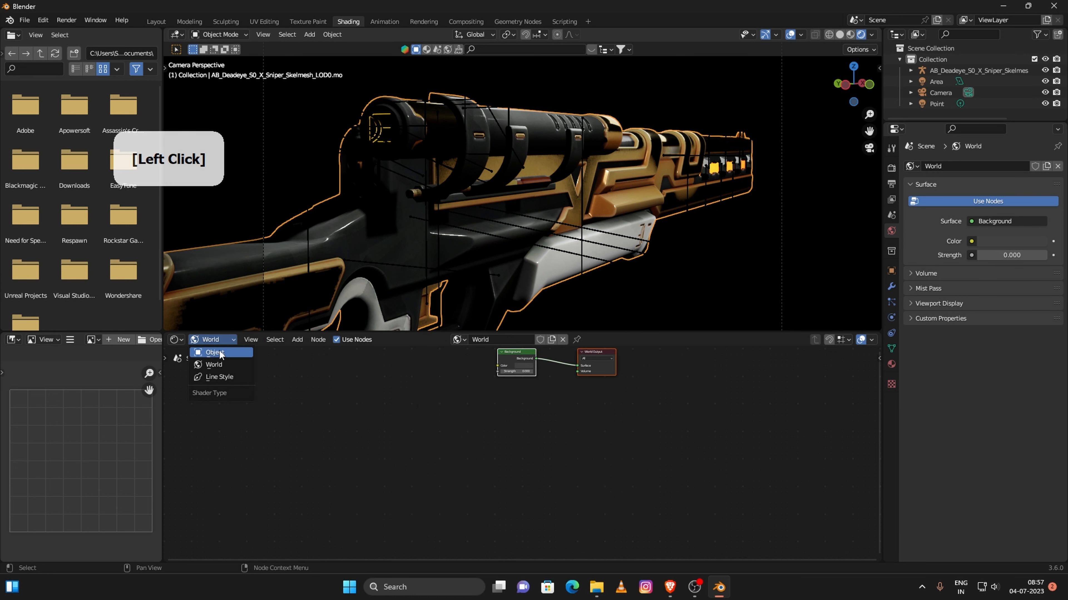
{"action": "left_click", "coordinate": [219, 353]}
{"action": "left_click", "coordinate": [218, 340]}
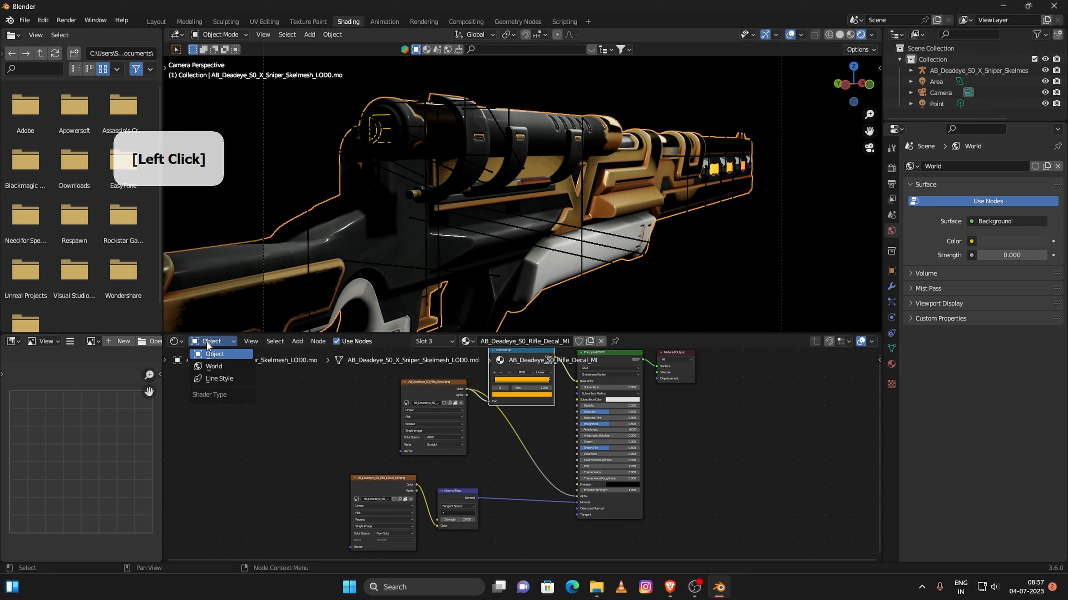
{"action": "left_click", "coordinate": [220, 368]}
{"action": "middle_click_drag", "start_coordinate": [517, 450], "coordinate": [528, 460]}
{"action": "scroll", "coordinate": [529, 460], "scroll_direction": "up", "scroll_amount": 5}
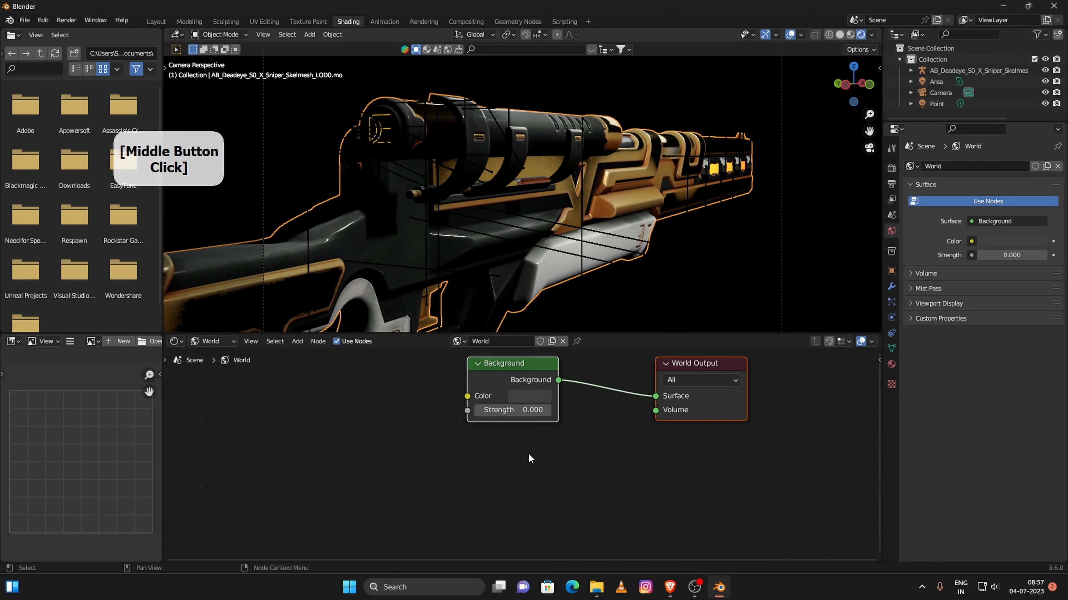
{"action": "middle_click_drag", "start_coordinate": [598, 400], "coordinate": [632, 440]}
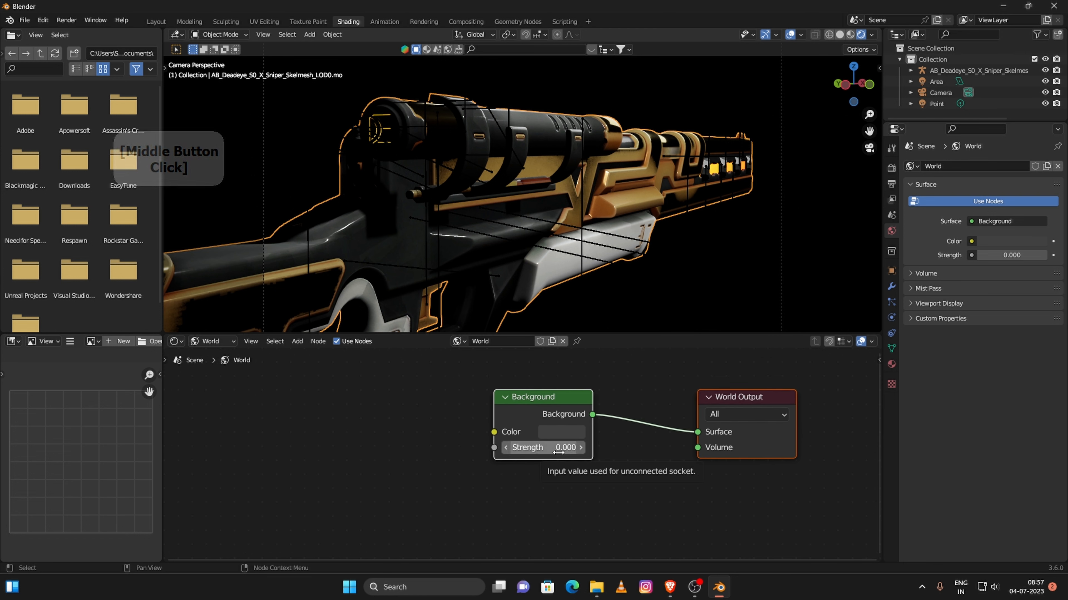
{"action": "middle_click_drag", "start_coordinate": [609, 493], "coordinate": [655, 493]}
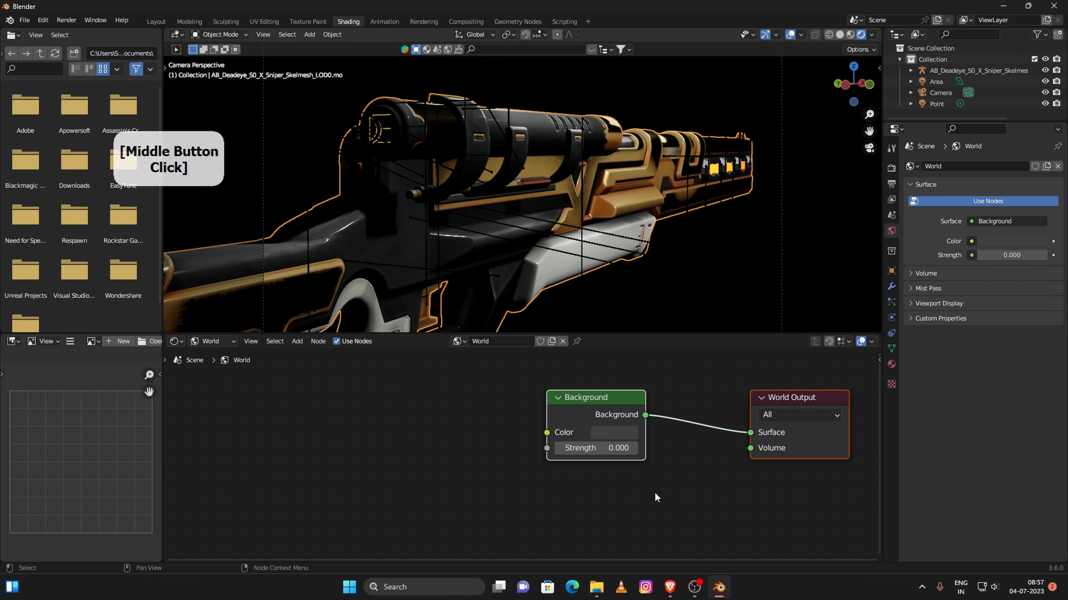
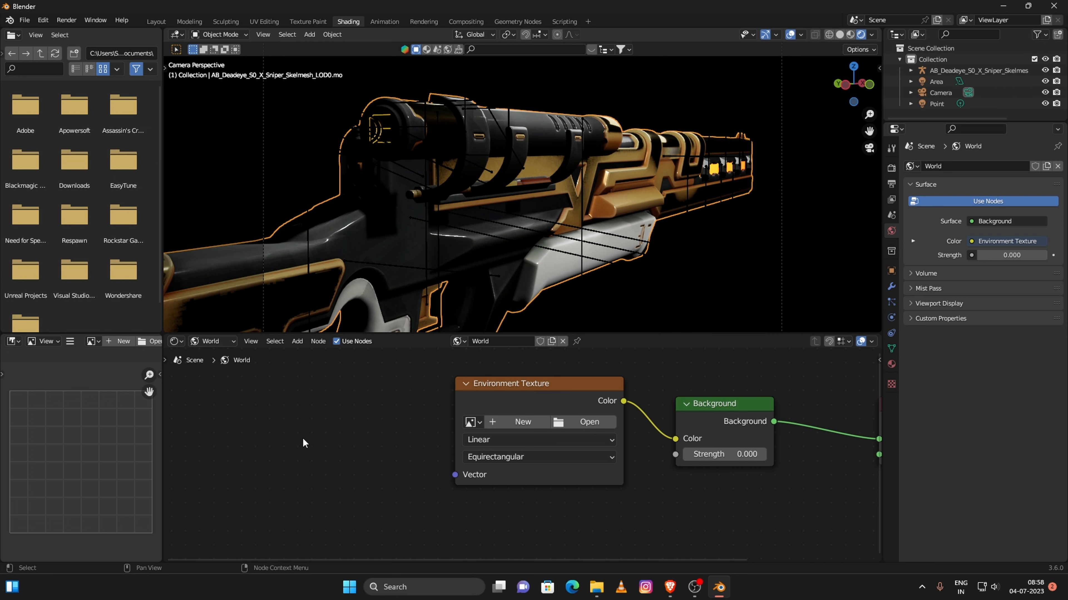
- Add a Mapping node before the Environment Texture and connect its Vector output to the texture's Vector input
{"action": "key", "text": "shift+a"}
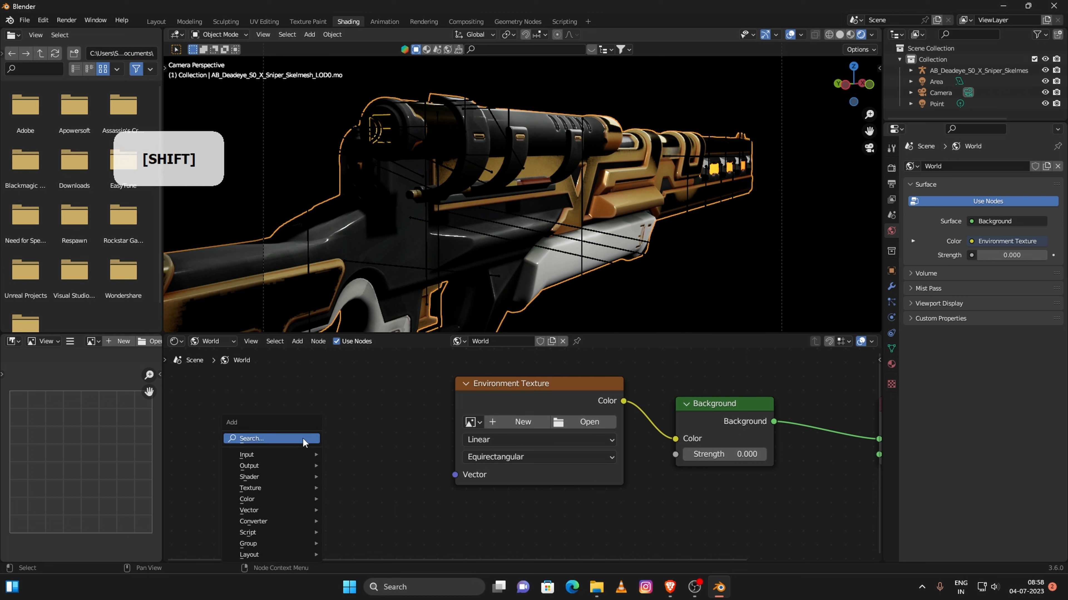
{"action": "left_click", "coordinate": [305, 439]}
{"action": "type", "text": "mapping"}
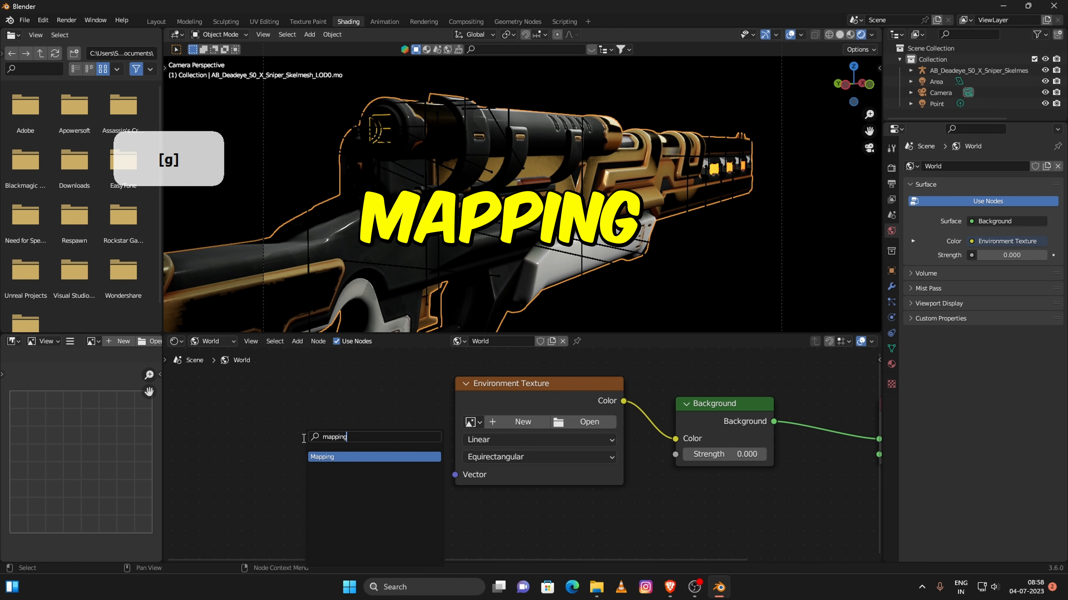
{"action": "left_click", "coordinate": [352, 457]}
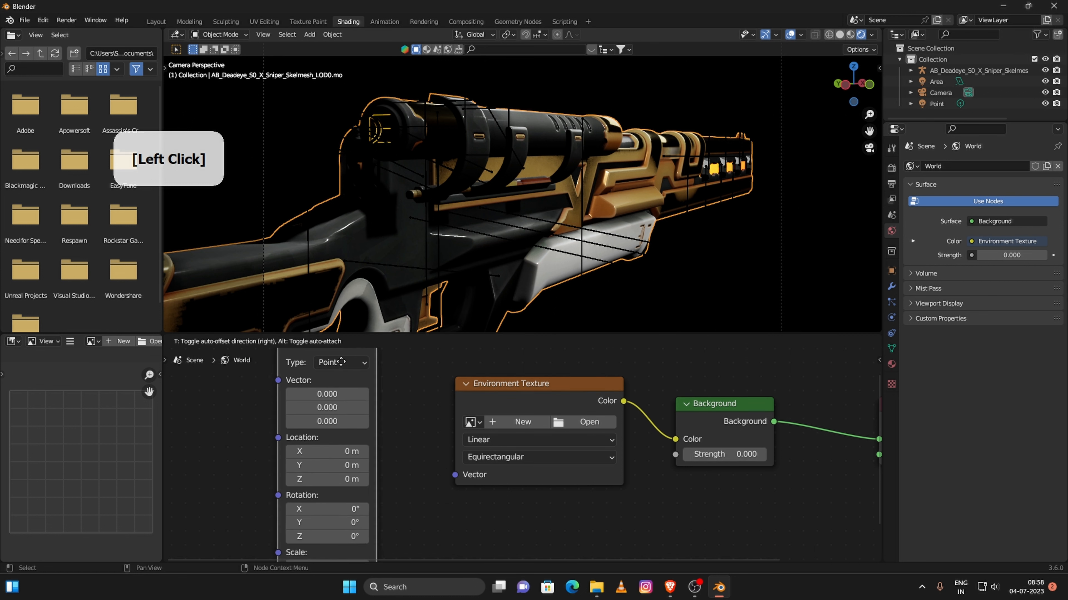
{"action": "left_click", "coordinate": [315, 400]}
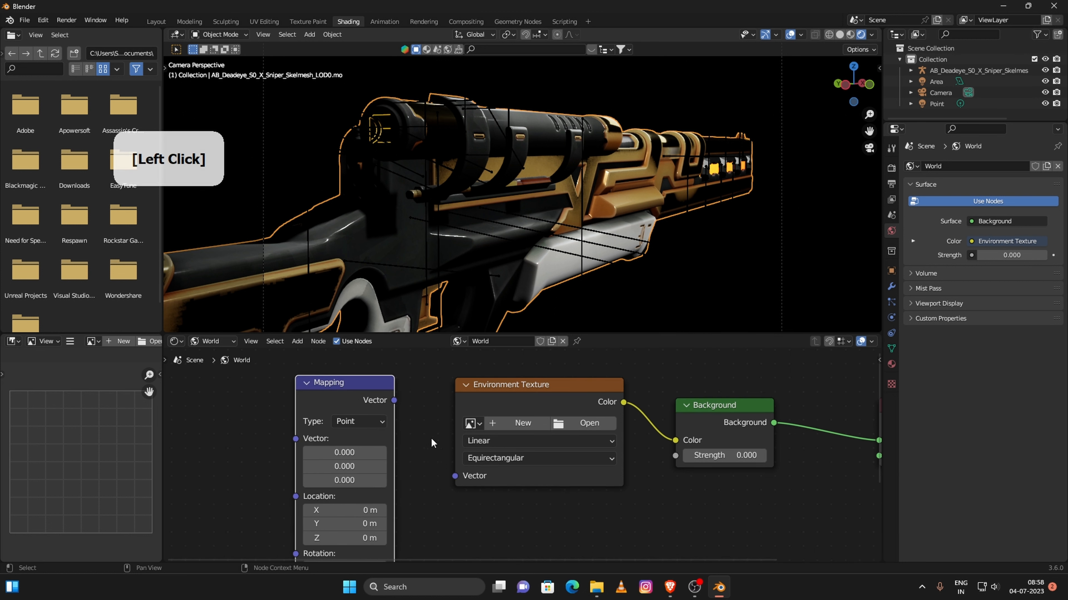
{"action": "left_click_drag", "start_coordinate": [397, 401], "coordinate": [409, 419]}
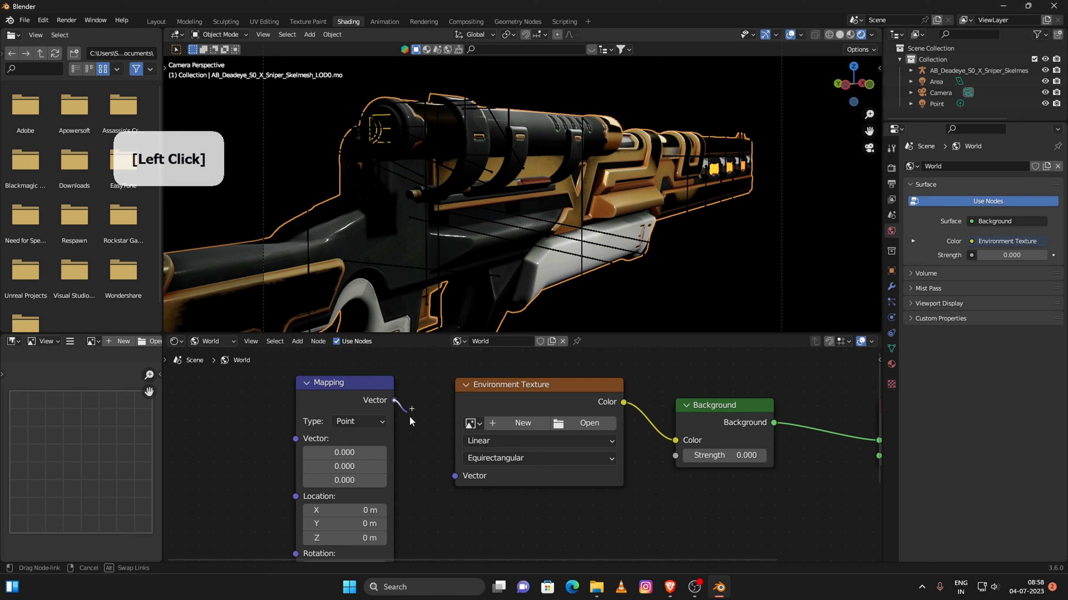
{"action": "left_click_drag", "start_coordinate": [455, 475], "coordinate": [455, 475]}
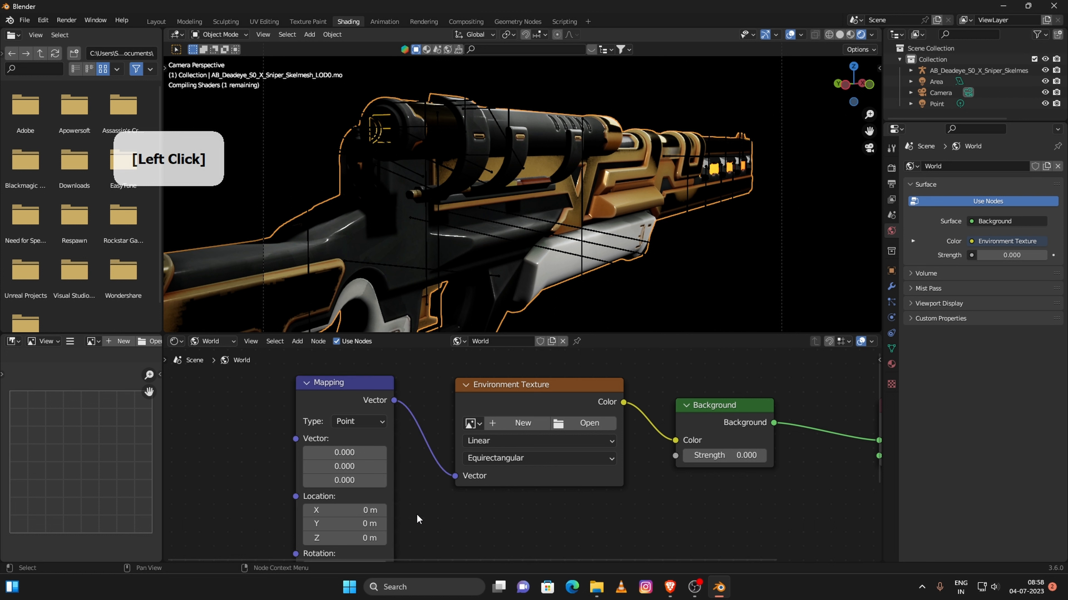
- Add a Texture Coordinate node before the Mapping node and connect its Generated output to Mapping's Vector input
{"action": "middle_click_drag", "start_coordinate": [412, 507], "coordinate": [598, 480]}
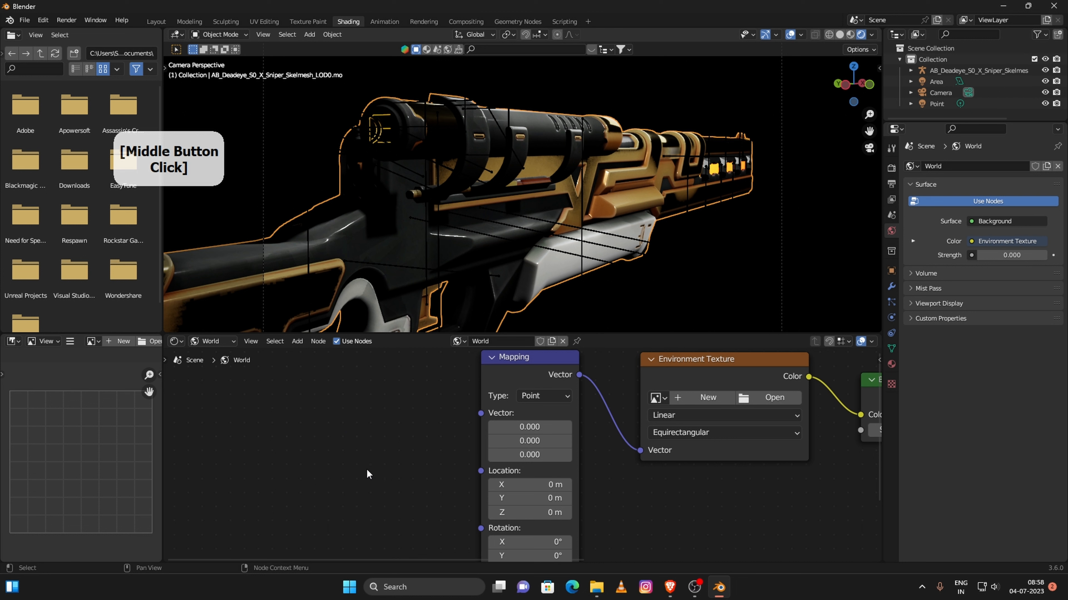
{"action": "key", "text": "shift+a"}
{"action": "left_click", "coordinate": [357, 443]}
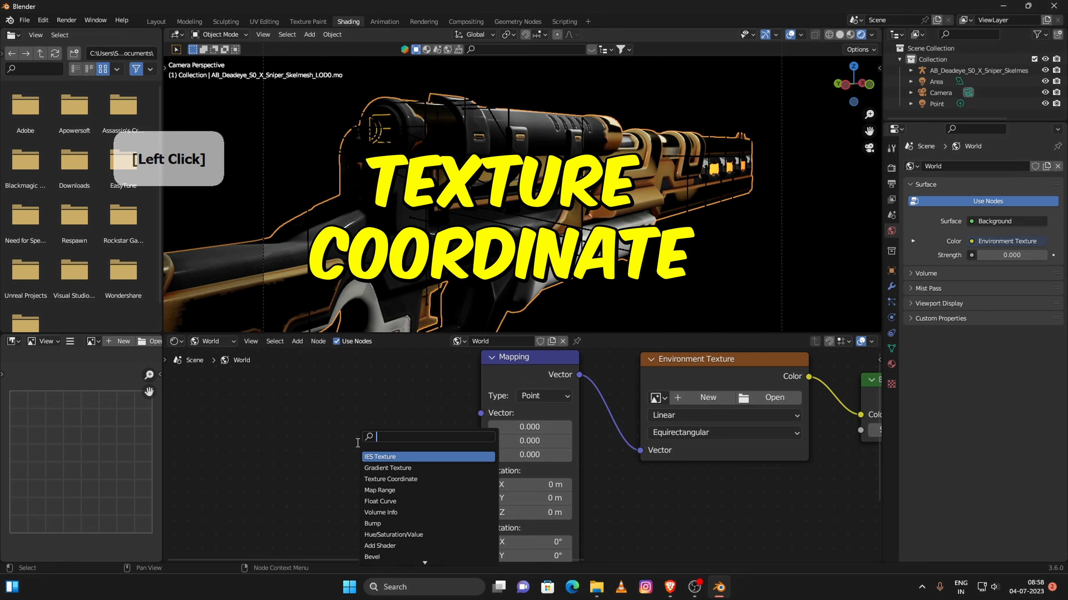
{"action": "type", "text": "text"}
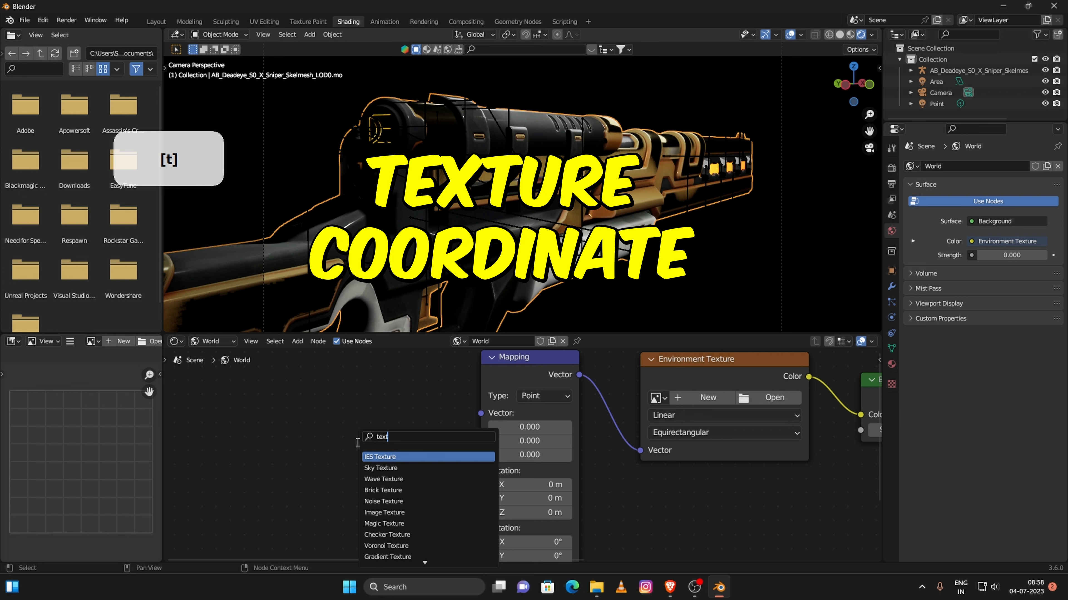
{"action": "type", "text": "ure co"}
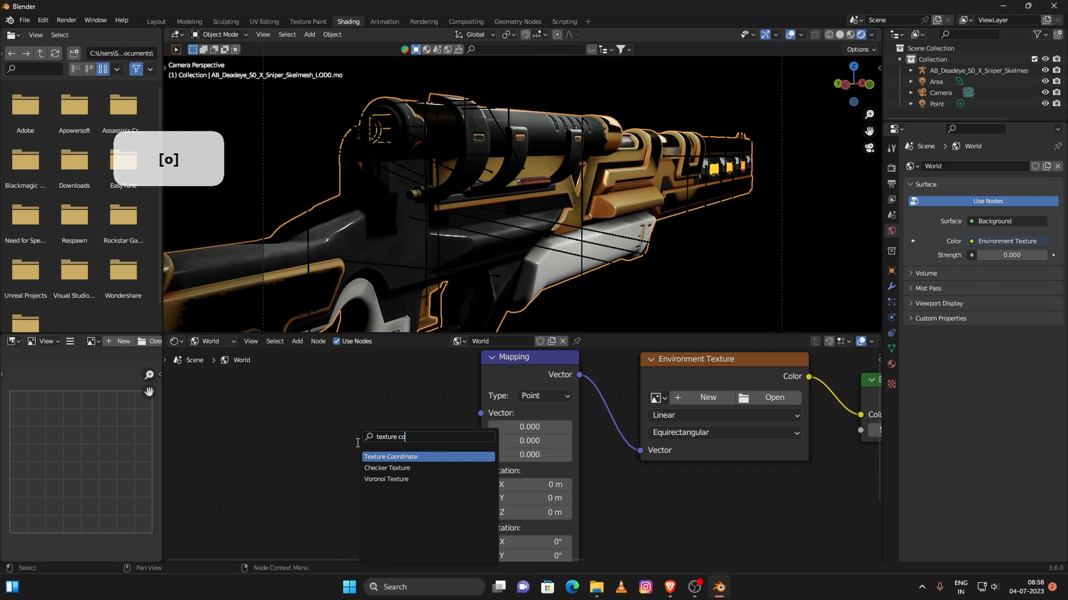
{"action": "left_click", "coordinate": [427, 456]}
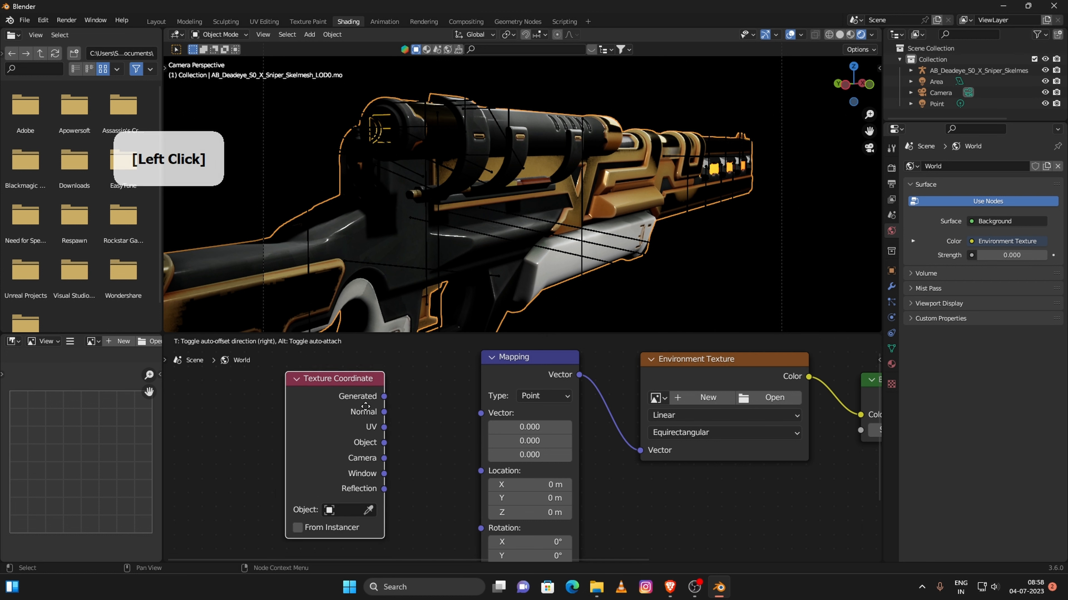
{"action": "left_click", "coordinate": [335, 400]}
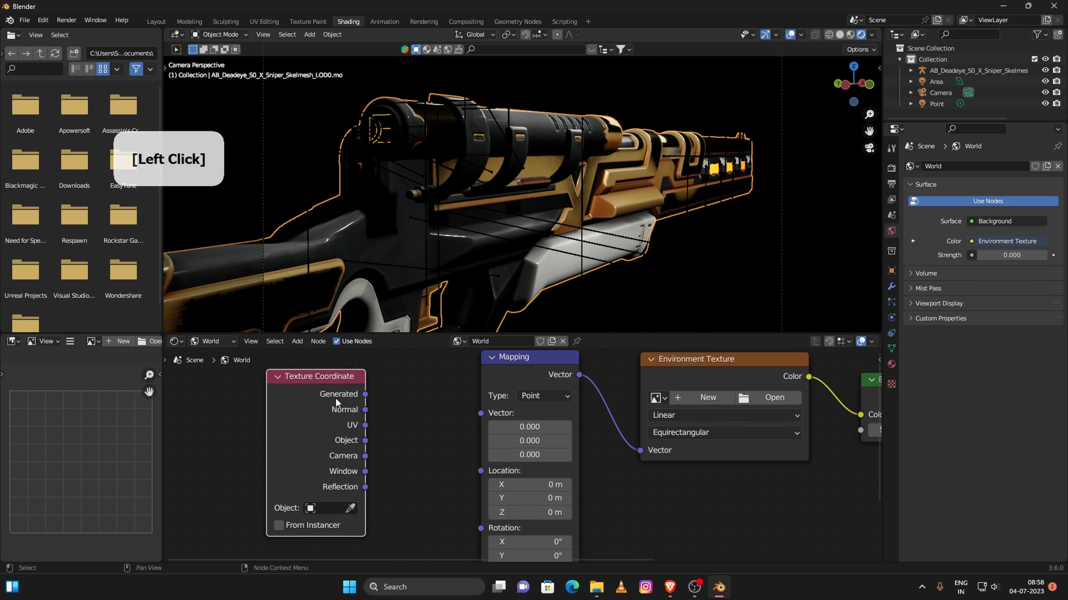
{"action": "left_click_drag", "start_coordinate": [365, 394], "coordinate": [478, 420]}
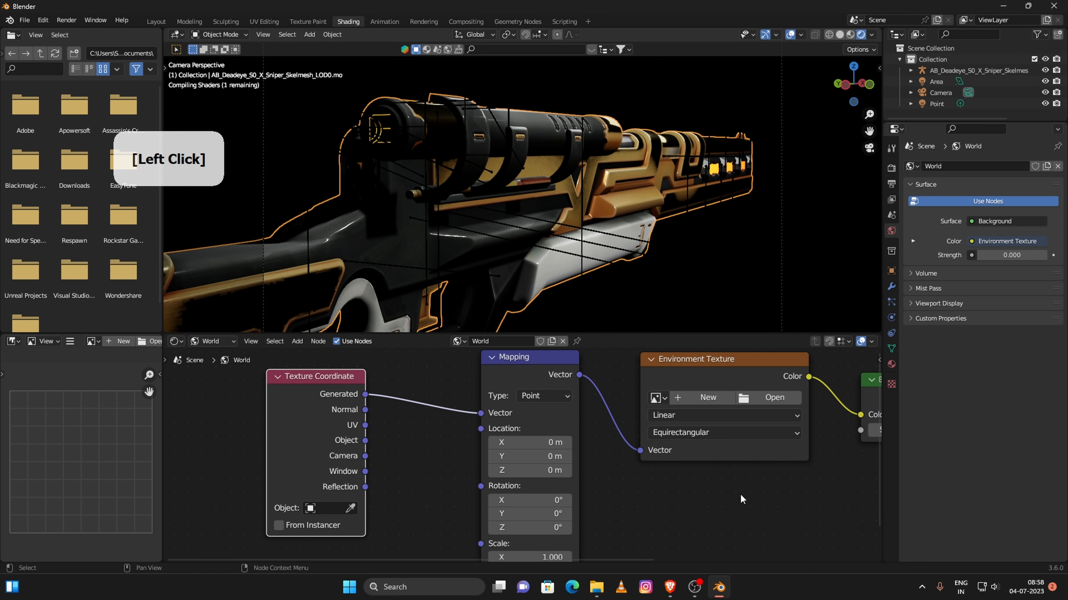
- Examine the world node chain from Texture Coordinate through Environment Texture to World Output
{"action": "middle_click_drag", "start_coordinate": [760, 497], "coordinate": [693, 497]}
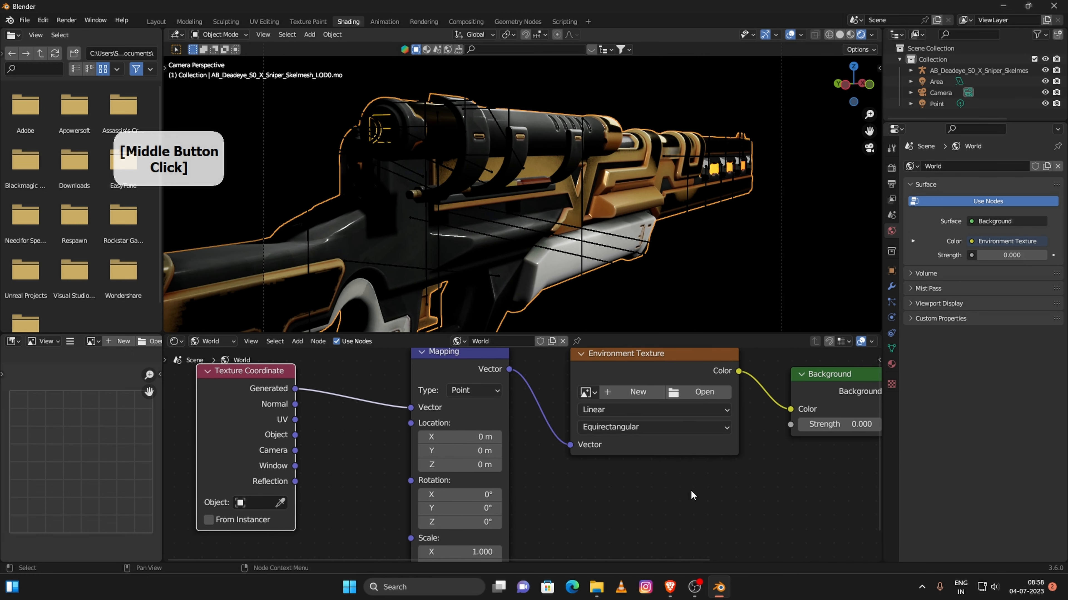
{"action": "middle_click_drag", "start_coordinate": [624, 500], "coordinate": [593, 513]}
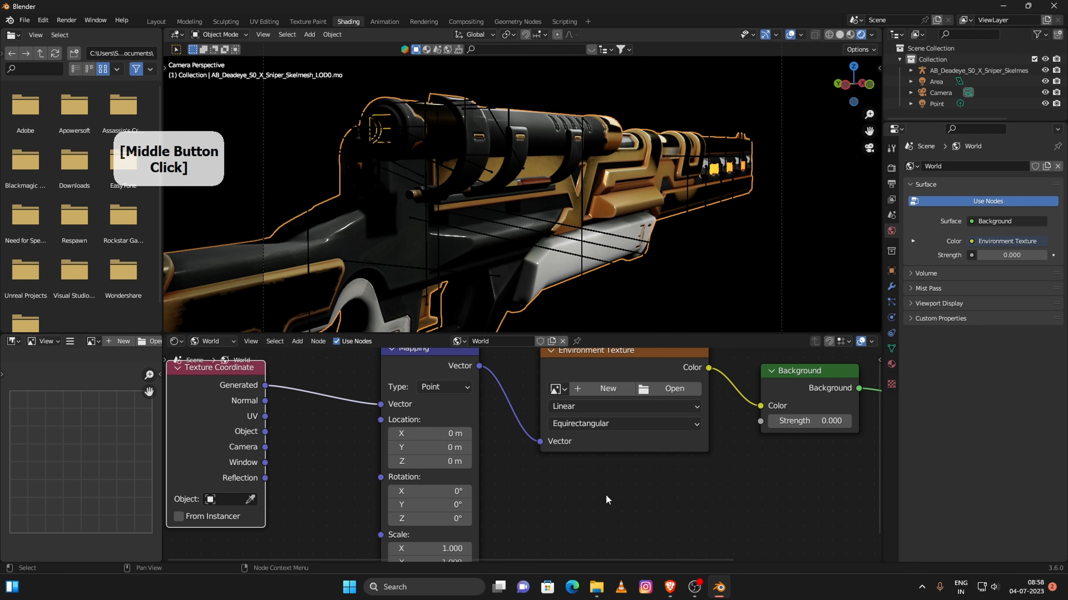
{"action": "middle_click_drag", "start_coordinate": [597, 484], "coordinate": [565, 501]}
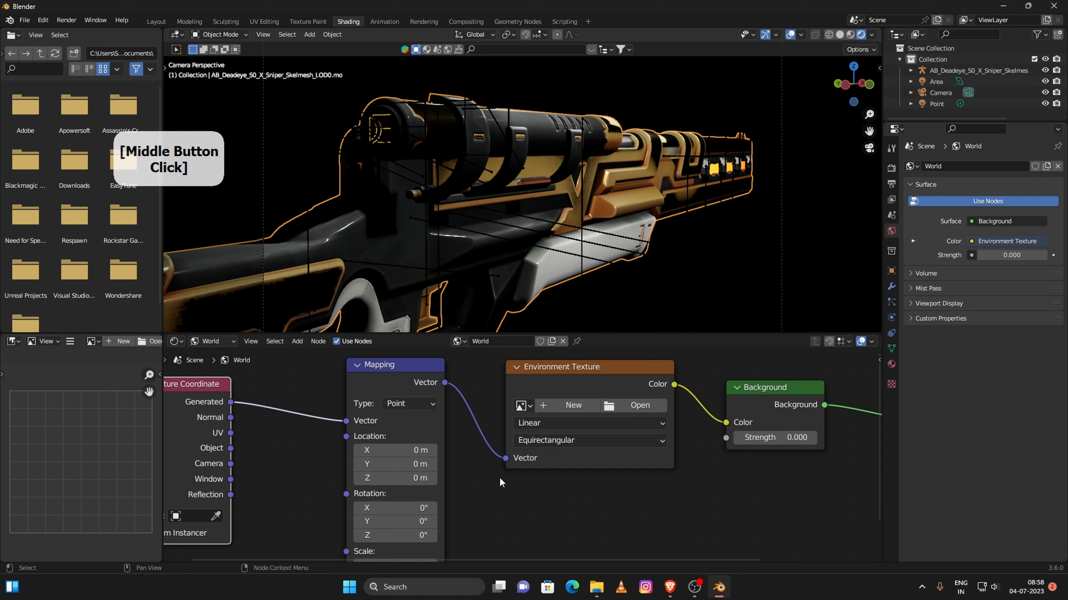
{"action": "scroll", "coordinate": [499, 478], "scroll_direction": "down", "scroll_amount": 6}
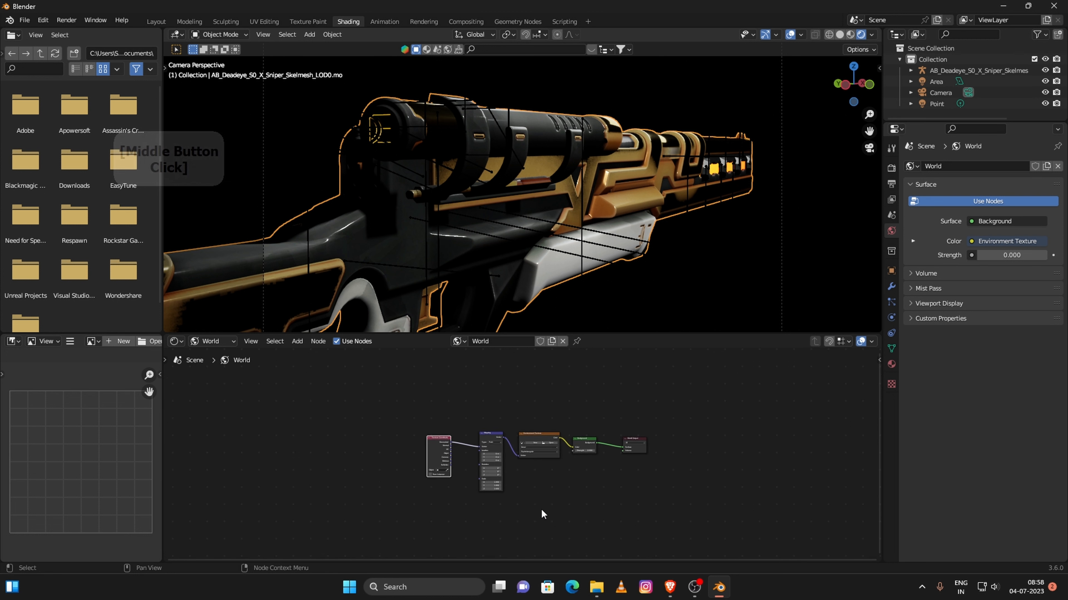
{"action": "scroll", "coordinate": [542, 509], "scroll_direction": "up", "scroll_amount": 8}
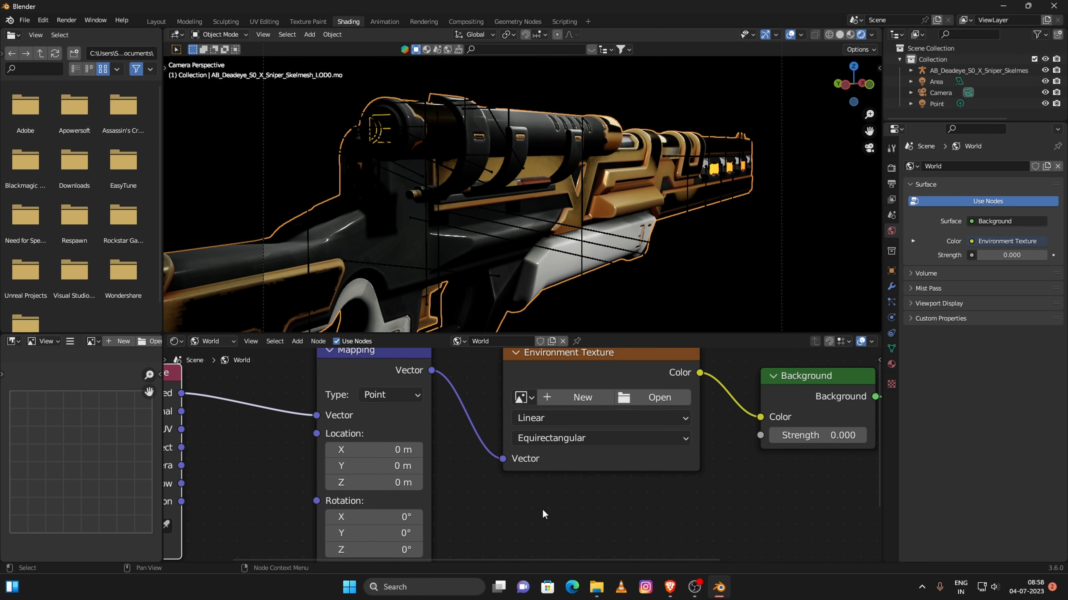
{"action": "middle_click_drag", "start_coordinate": [707, 518], "coordinate": [598, 505]}
{"action": "scroll", "coordinate": [621, 510], "scroll_direction": "down", "scroll_amount": 2}
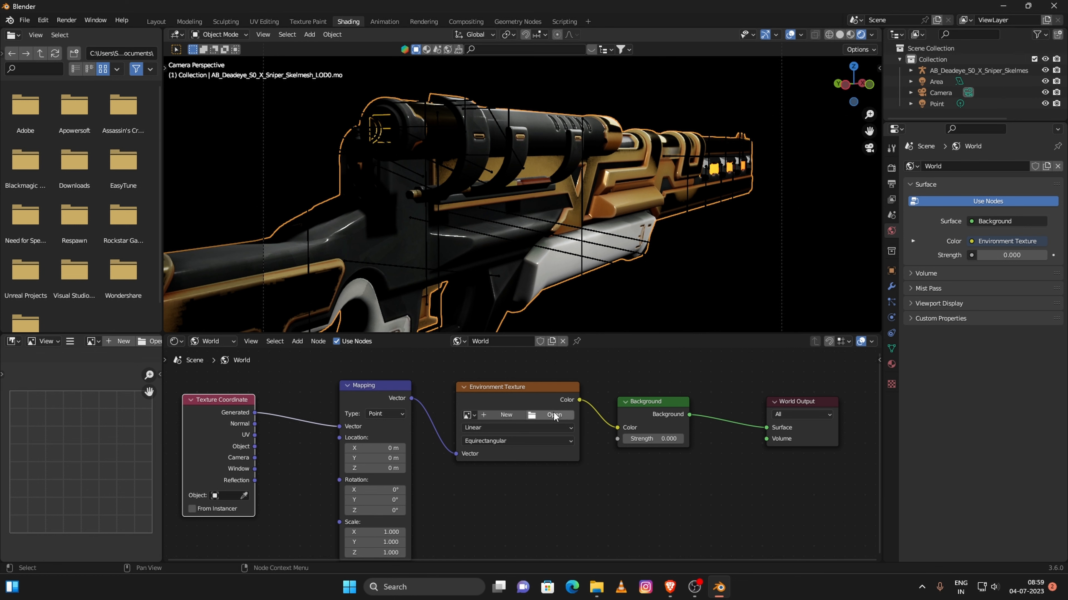
- Load ehingen_hillside_4k.exr from the ASSETS folder on the Desktop into the Environment Texture node
{"action": "scroll", "coordinate": [554, 413], "scroll_direction": "up", "scroll_amount": 3}
{"action": "middle_click_drag", "start_coordinate": [577, 379], "coordinate": [570, 407]}
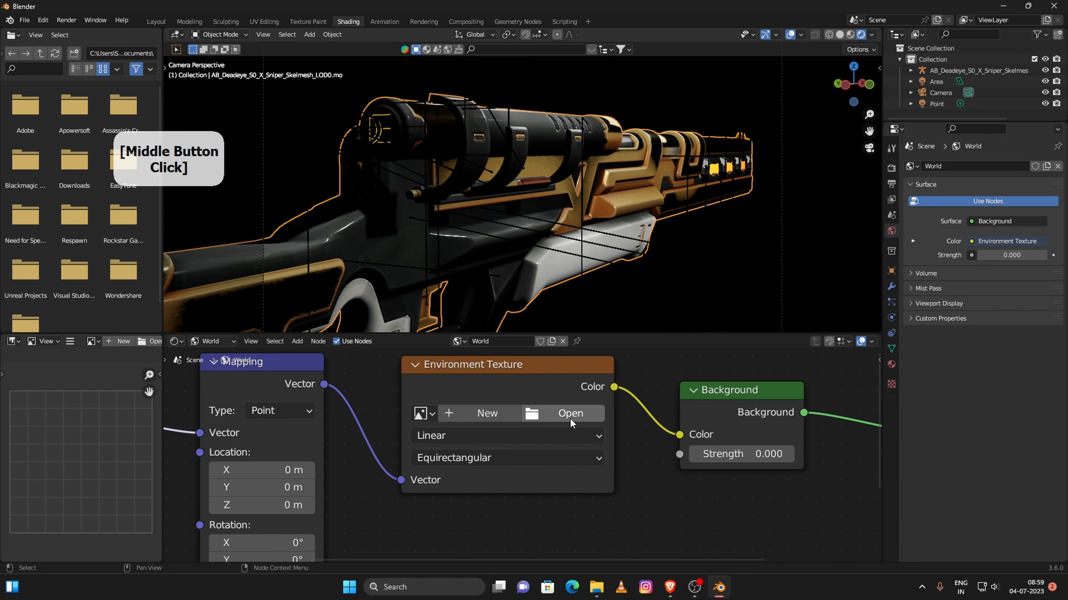
{"action": "left_click", "coordinate": [565, 413]}
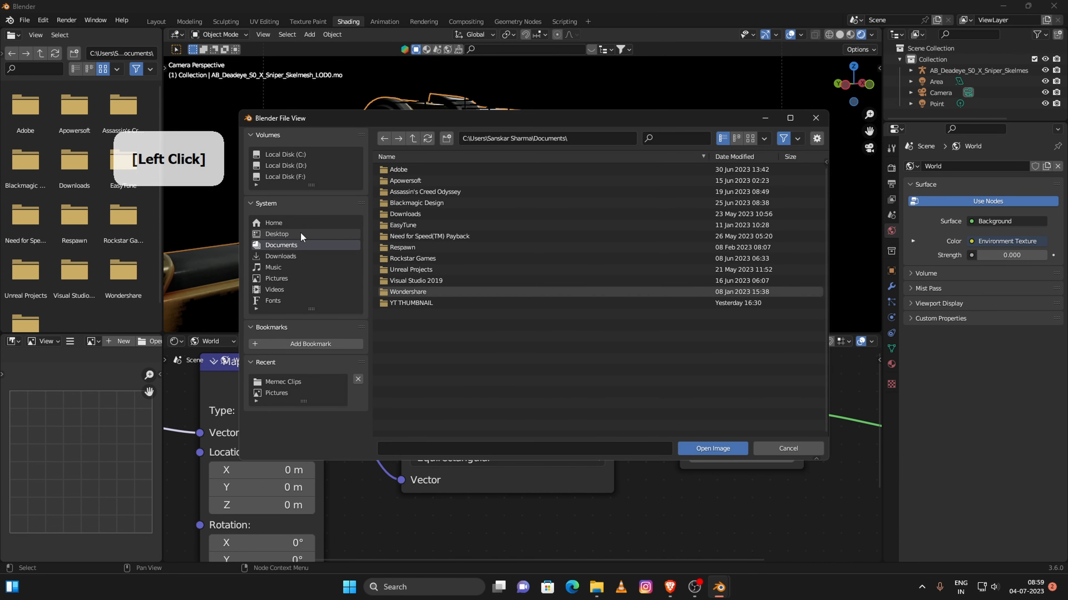
{"action": "left_click", "coordinate": [292, 235]}
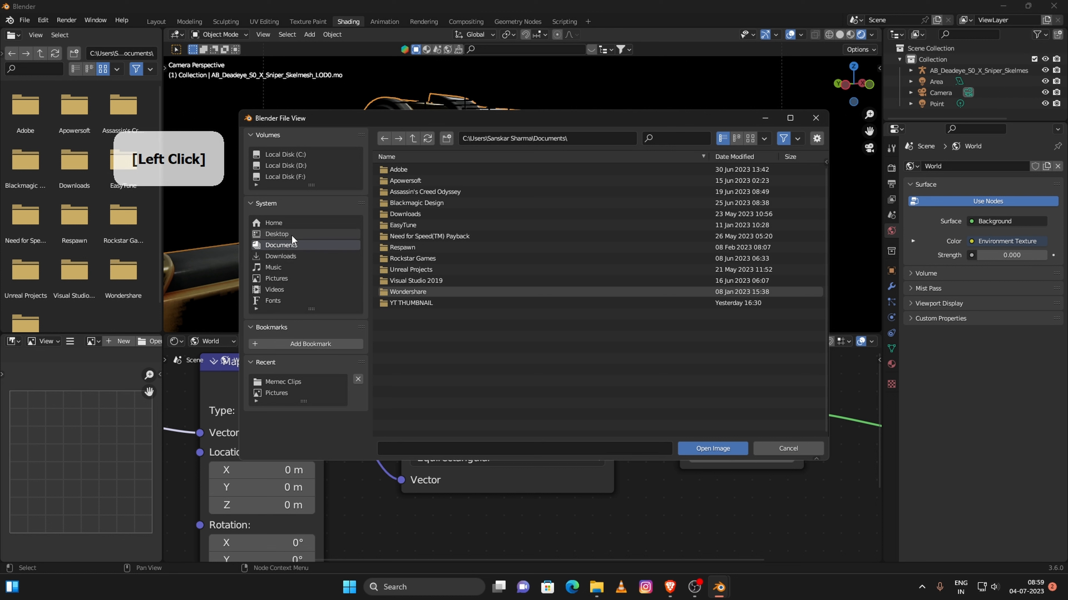
{"action": "double_click", "coordinate": [400, 169]}
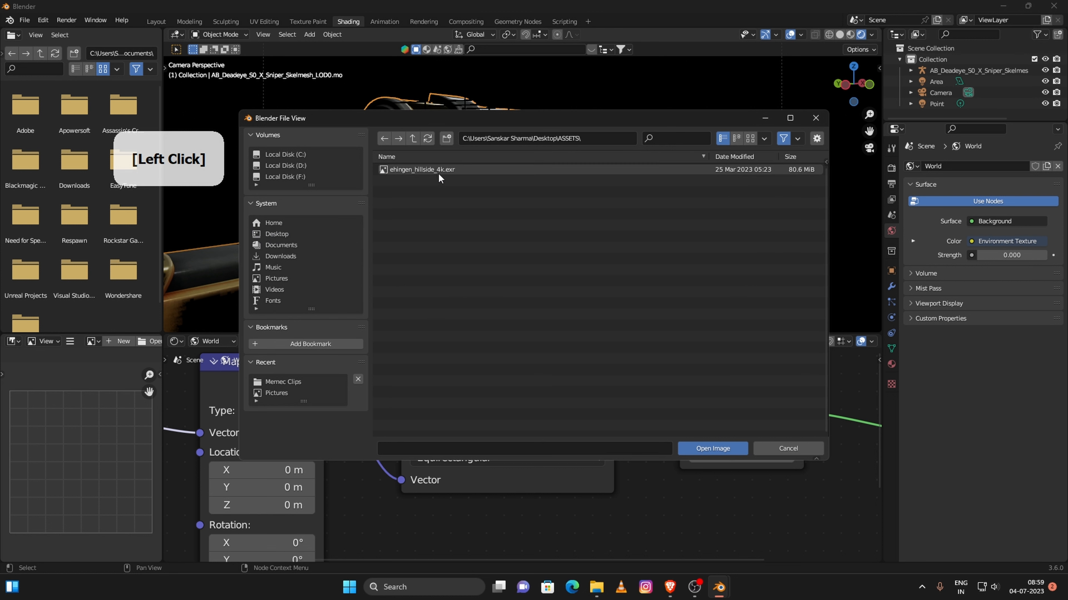
{"action": "left_click", "coordinate": [466, 173]}
{"action": "left_click", "coordinate": [715, 447]}
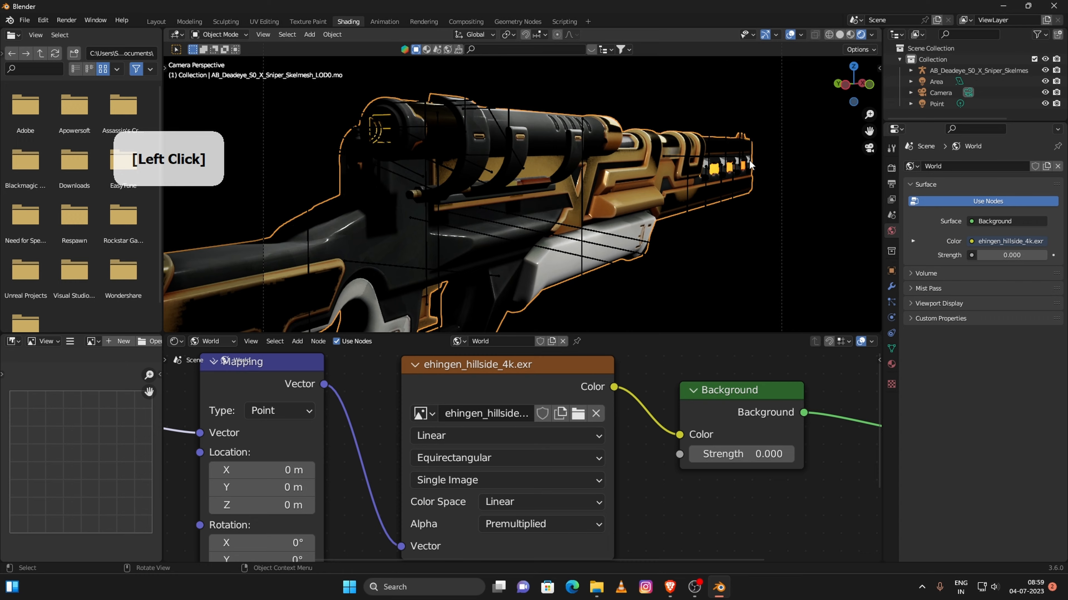
- Set the Background node's Strength to 1
{"action": "mouse_move", "coordinate": [749, 159]}
{"action": "middle_mouse_down"}
{"action": "mouse_move", "coordinate": [674, 212]}
{"action": "mouse_move", "coordinate": [612, 234]}
{"action": "mouse_move", "coordinate": [710, 266]}
{"action": "mouse_move", "coordinate": [739, 163]}
{"action": "middle_mouse_up"}
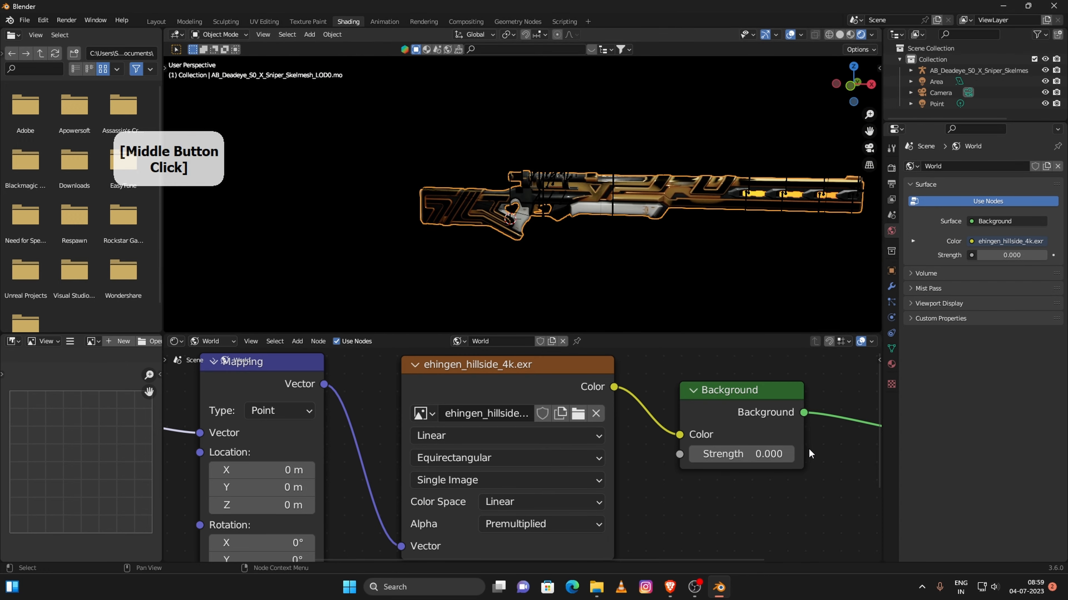
{"action": "middle_click_drag", "start_coordinate": [705, 479], "coordinate": [522, 464]}
{"action": "left_click", "coordinate": [565, 441]}
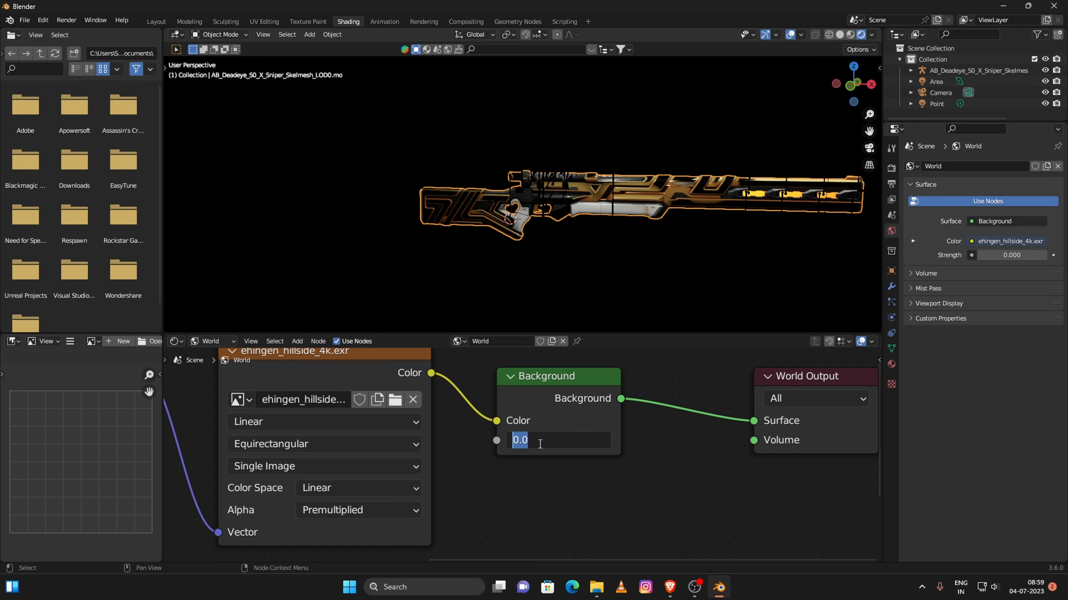
{"action": "type", "text": "1"}
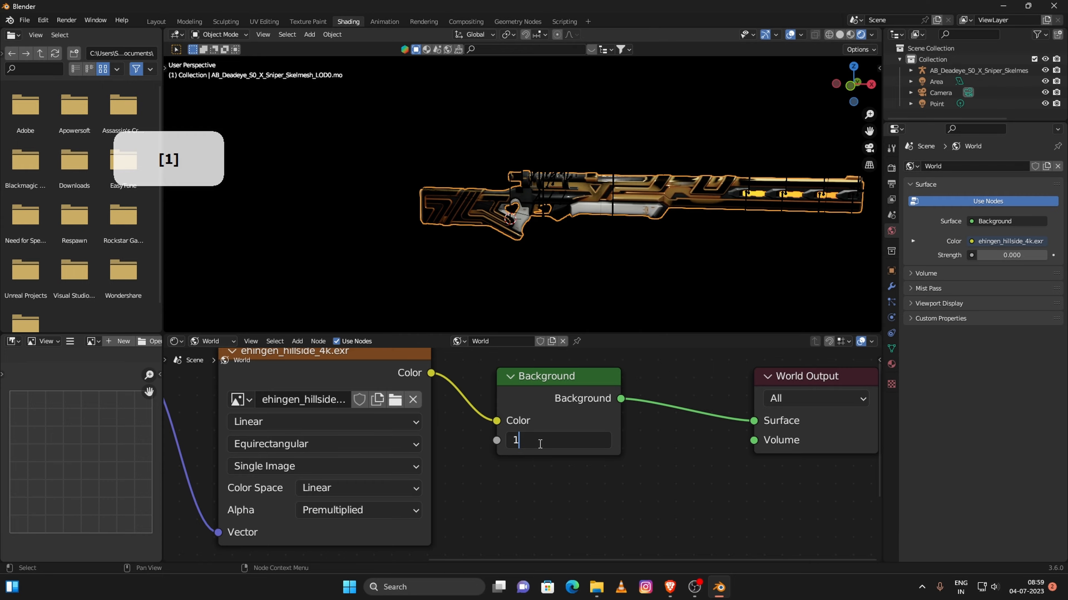
{"action": "key", "text": "Return"}
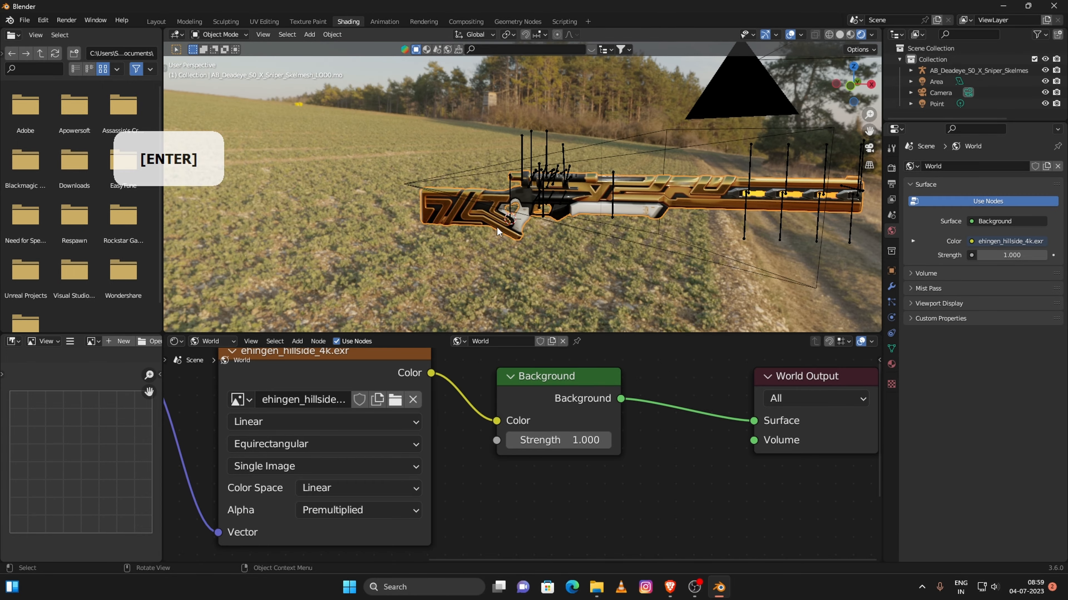
- Delete the point light and the area light from the scene
{"action": "middle_click_drag", "start_coordinate": [609, 210], "coordinate": [411, 227]}
{"action": "scroll", "coordinate": [411, 227], "scroll_direction": "up", "scroll_amount": 5}
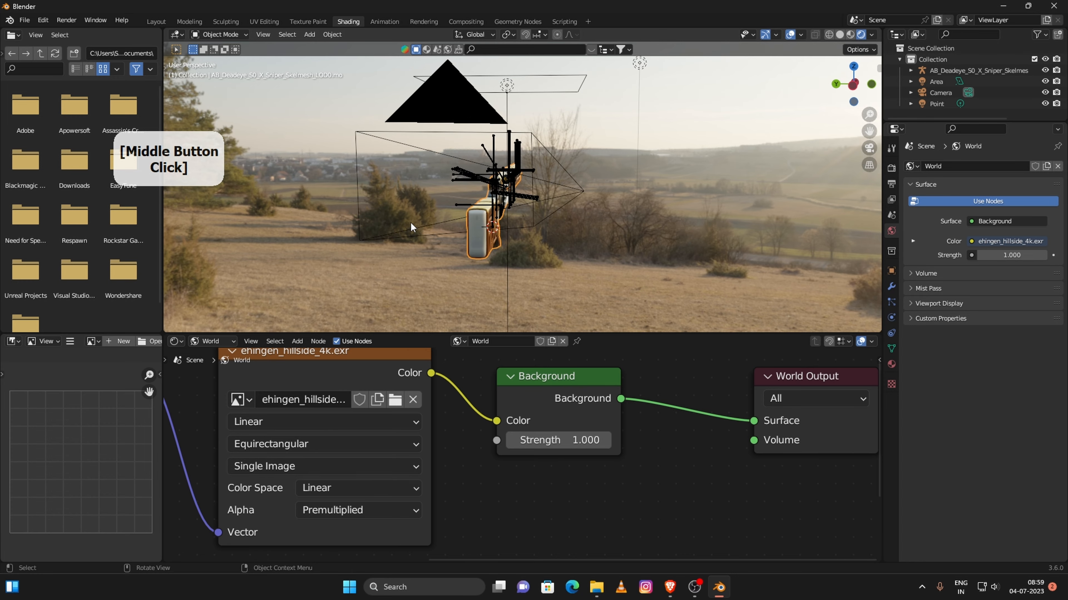
{"action": "middle_click_drag", "start_coordinate": [639, 179], "coordinate": [658, 169]}
{"action": "left_click_drag", "start_coordinate": [869, 131], "coordinate": [714, 185]}
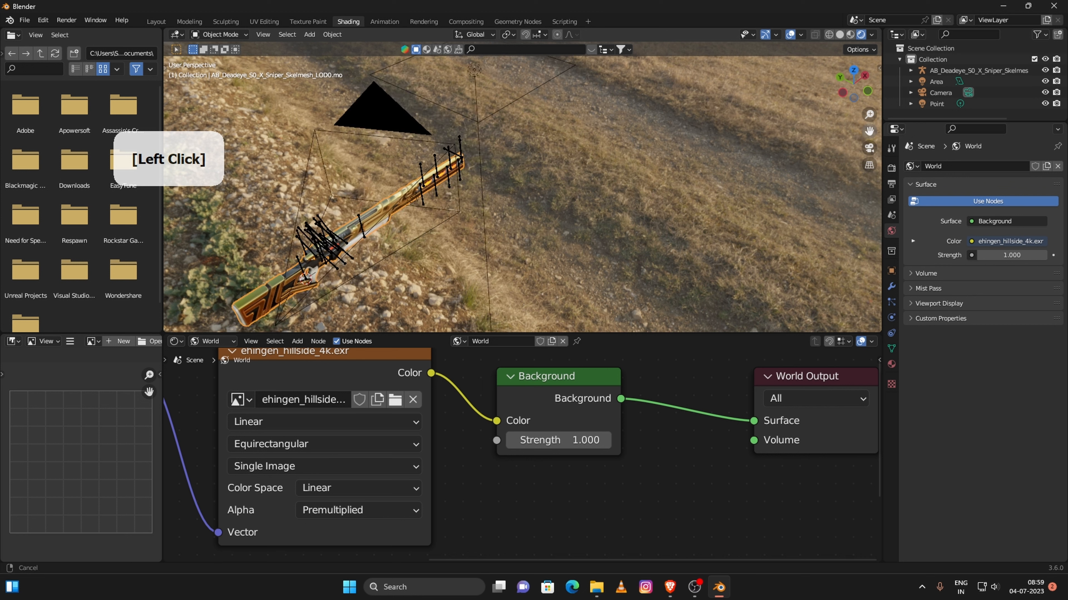
{"action": "left_click", "coordinate": [978, 104]}
{"action": "middle_click_drag", "start_coordinate": [505, 194], "coordinate": [467, 138]}
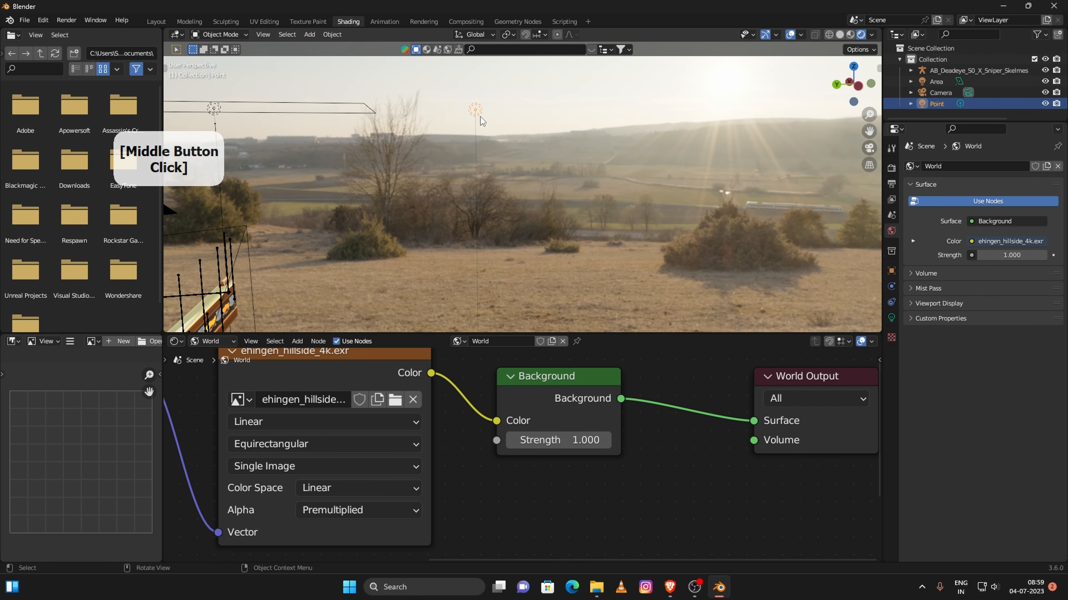
{"action": "key", "text": "Delete"}
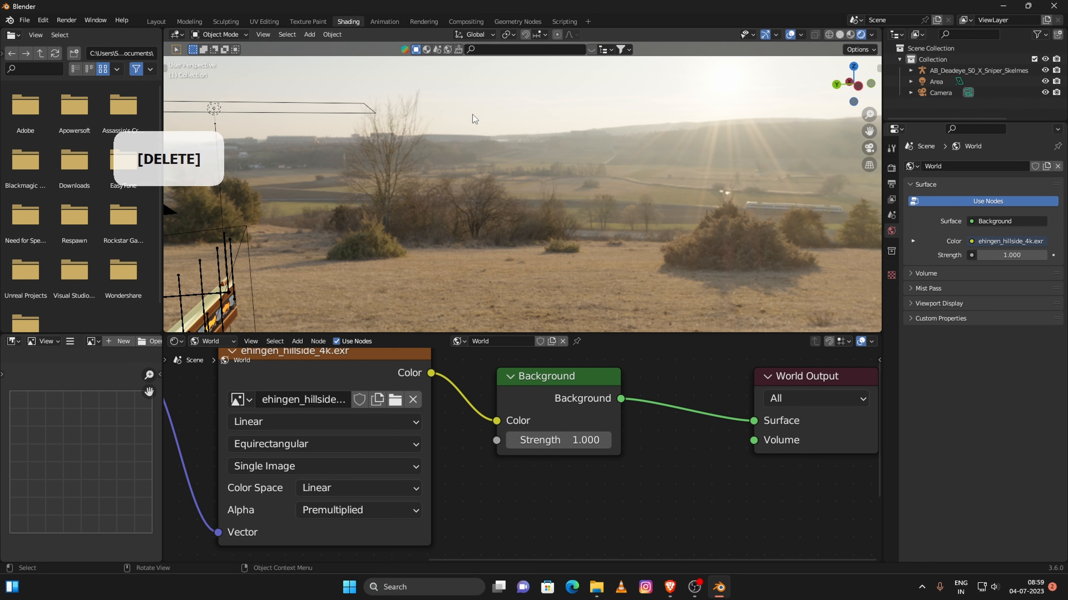
{"action": "left_click", "coordinate": [986, 72]}
{"action": "left_click", "coordinate": [986, 81]}
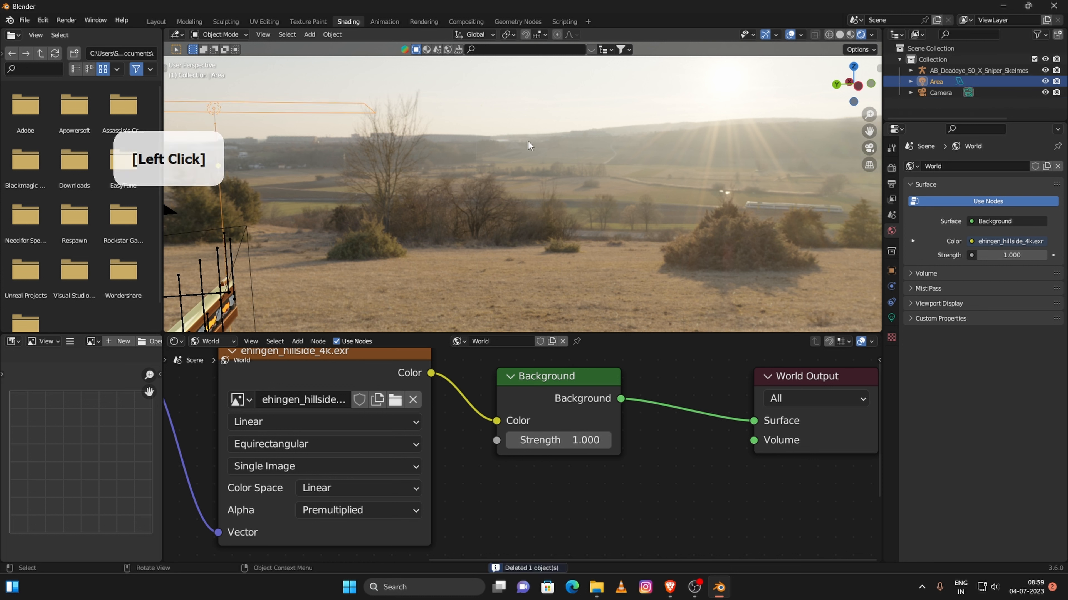
{"action": "key", "text": "Delete"}
- Switch to the Layout workspace and view the rifle through the camera against the environment background
{"action": "middle_click_drag", "start_coordinate": [528, 141], "coordinate": [504, 243]}
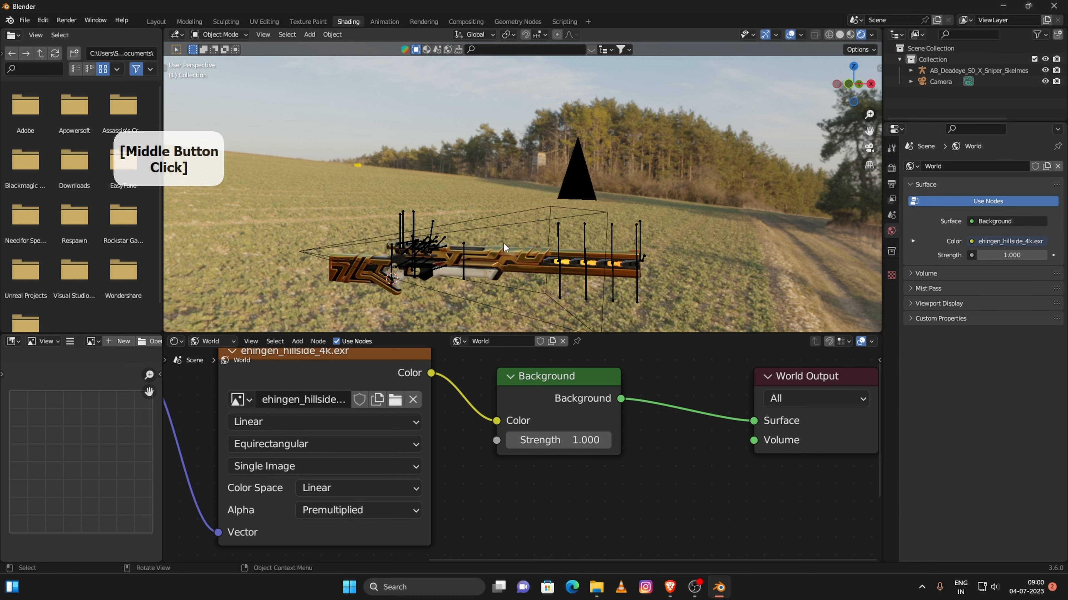
{"action": "key", "text": "KP_0"}
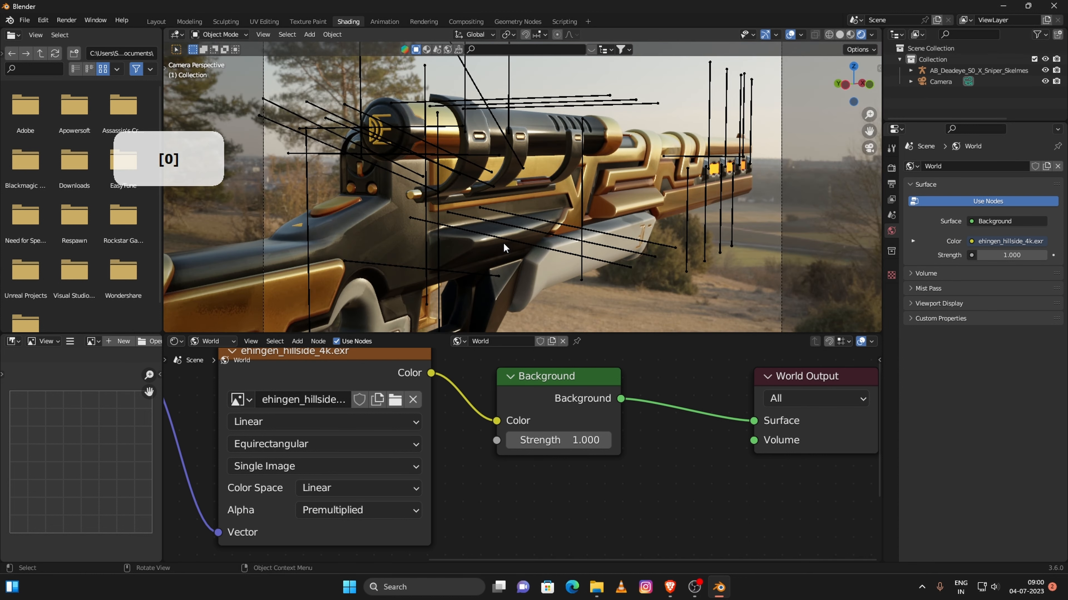
{"action": "scroll", "coordinate": [520, 245], "scroll_direction": "up", "scroll_amount": 3}
{"action": "scroll", "coordinate": [519, 244], "scroll_direction": "down", "scroll_amount": 4}
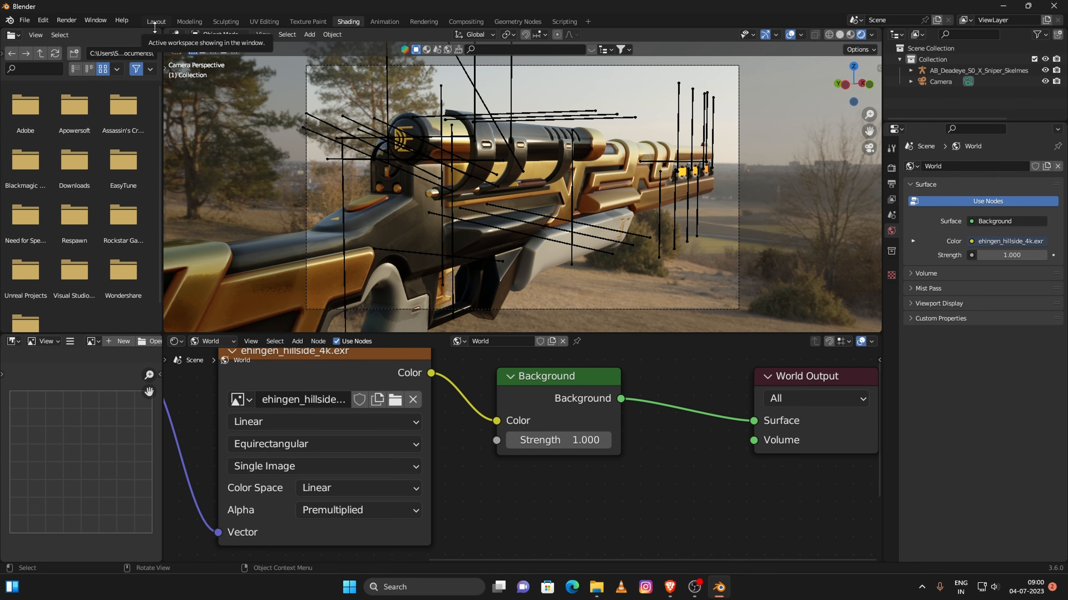
{"action": "left_click", "coordinate": [155, 24]}
{"action": "mouse_move", "coordinate": [428, 238]}
{"action": "middle_mouse_down"}
{"action": "mouse_move", "coordinate": [526, 195]}
{"action": "mouse_move", "coordinate": [531, 223]}
{"action": "mouse_move", "coordinate": [428, 222]}
{"action": "mouse_move", "coordinate": [335, 199]}
{"action": "middle_mouse_up"}
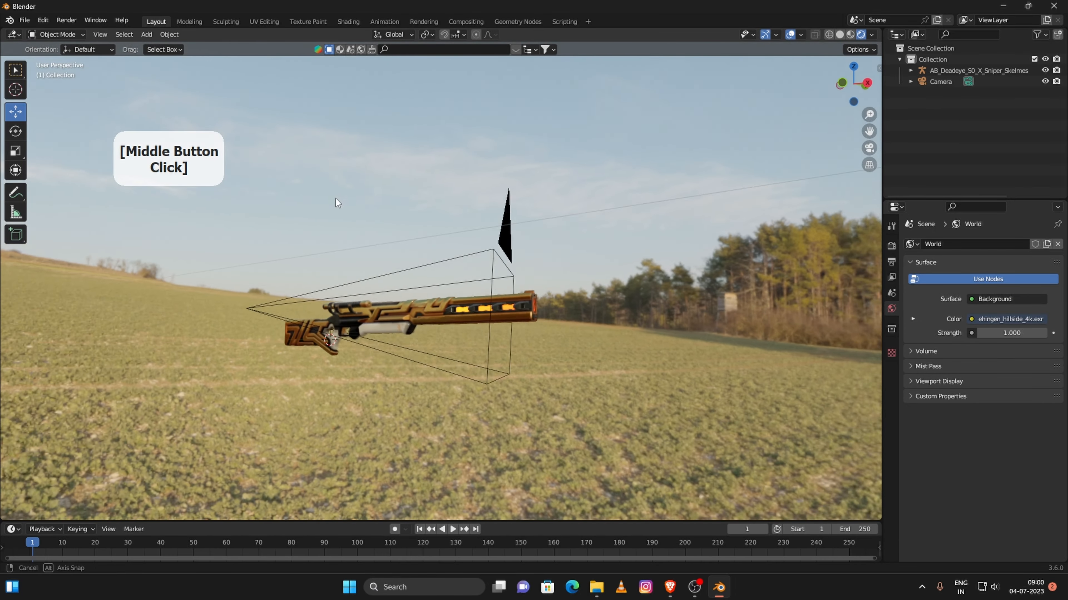
{"action": "key", "text": "KP_0"}
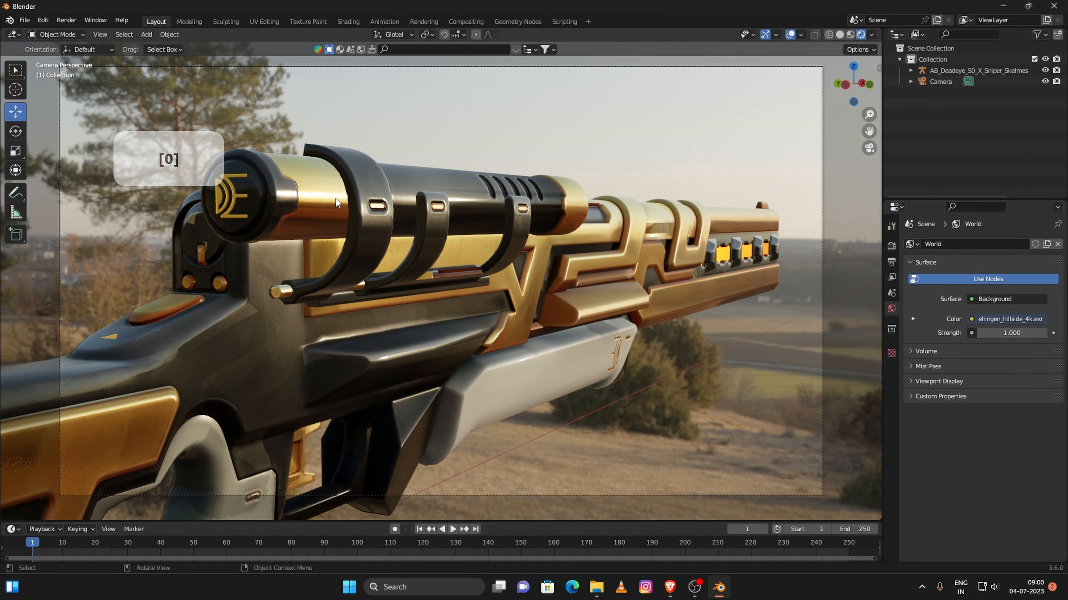
{"action": "scroll", "coordinate": [336, 198], "scroll_direction": "down", "scroll_amount": 6}
{"action": "scroll", "coordinate": [337, 198], "scroll_direction": "up", "scroll_amount": 4}
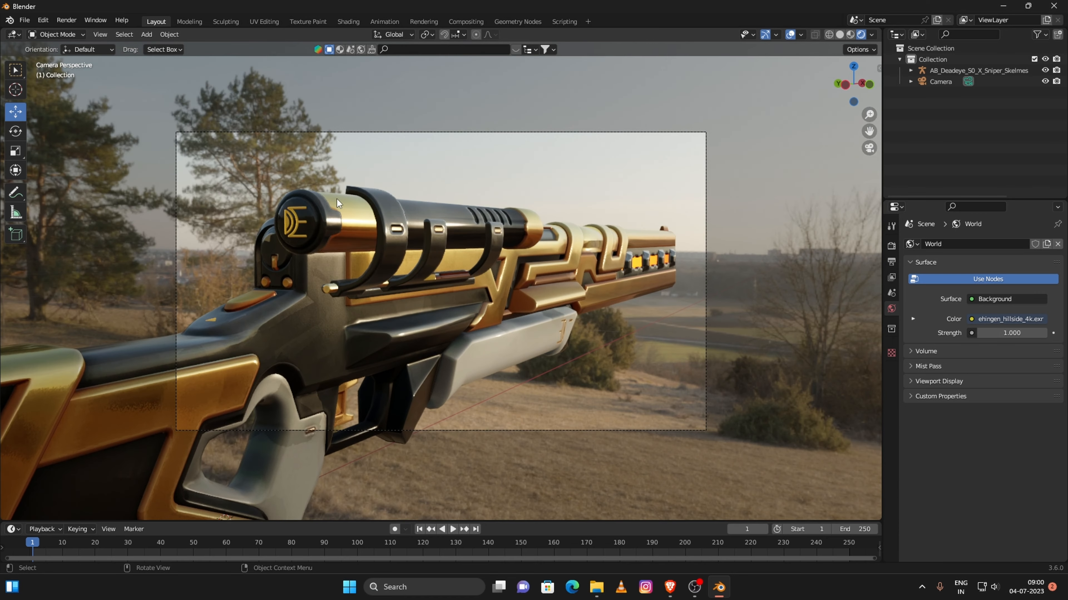
{"action": "scroll", "coordinate": [337, 198], "scroll_direction": "up", "scroll_amount": 2}
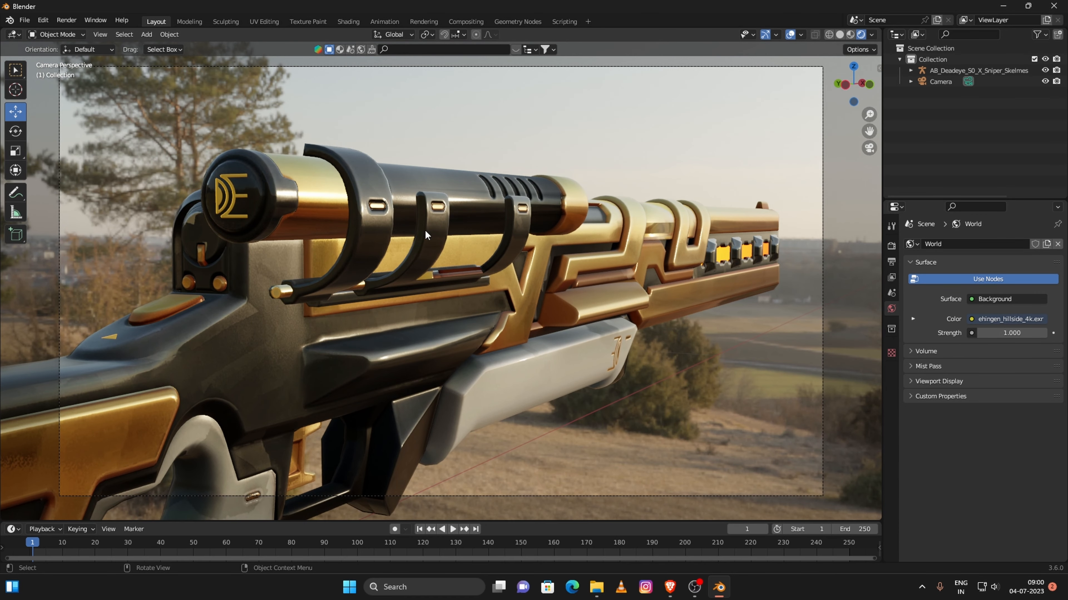
- Render the current frame, inspect the image up close and close the render window
{"action": "key", "text": "F12"}
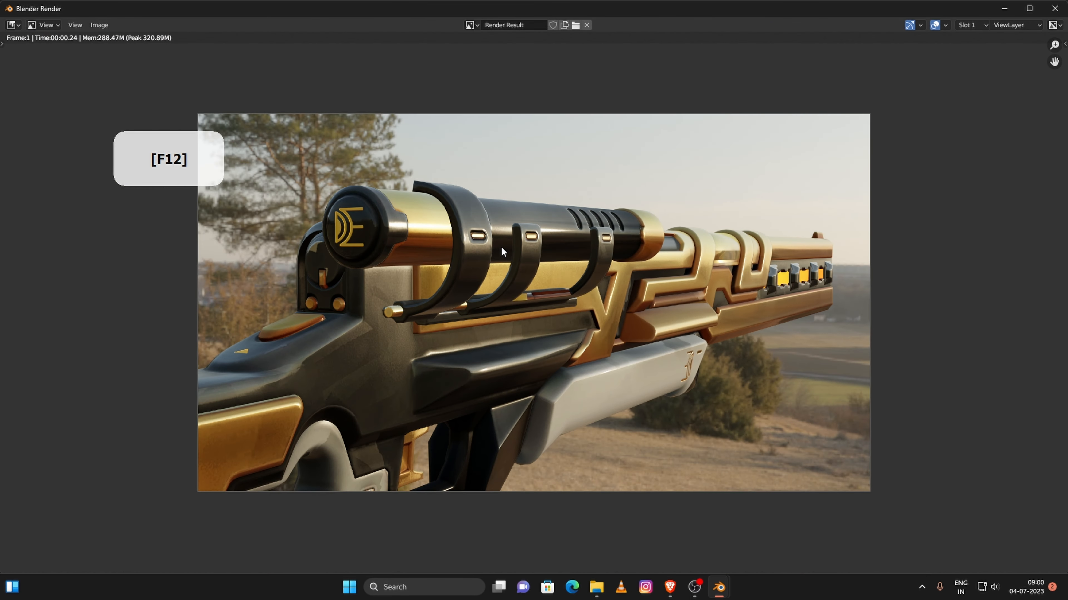
{"action": "scroll", "coordinate": [501, 246], "scroll_direction": "up", "scroll_amount": 1}
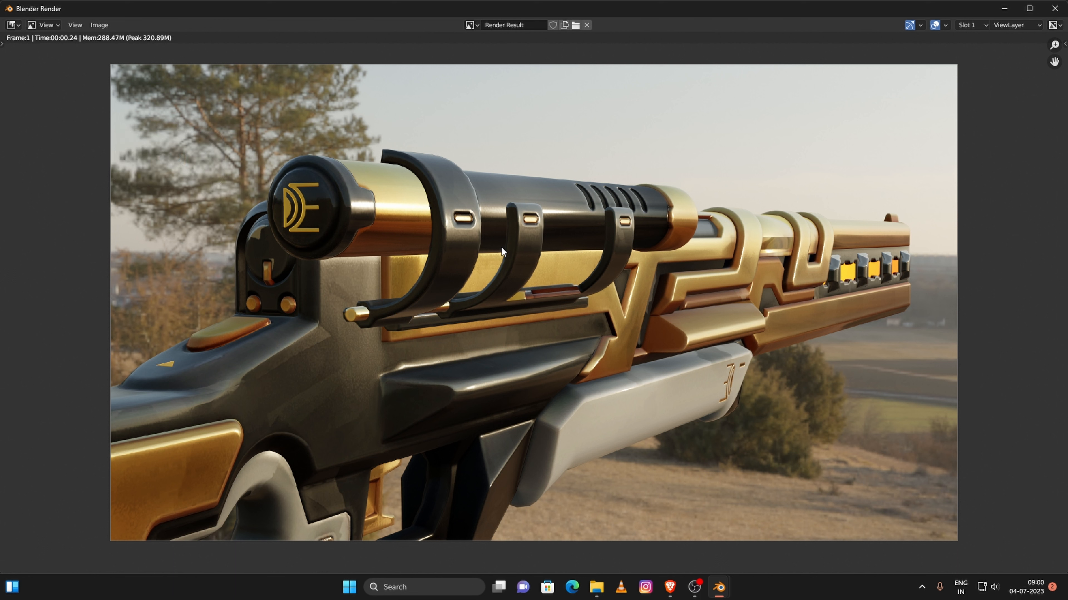
{"action": "left_click", "coordinate": [1055, 8]}
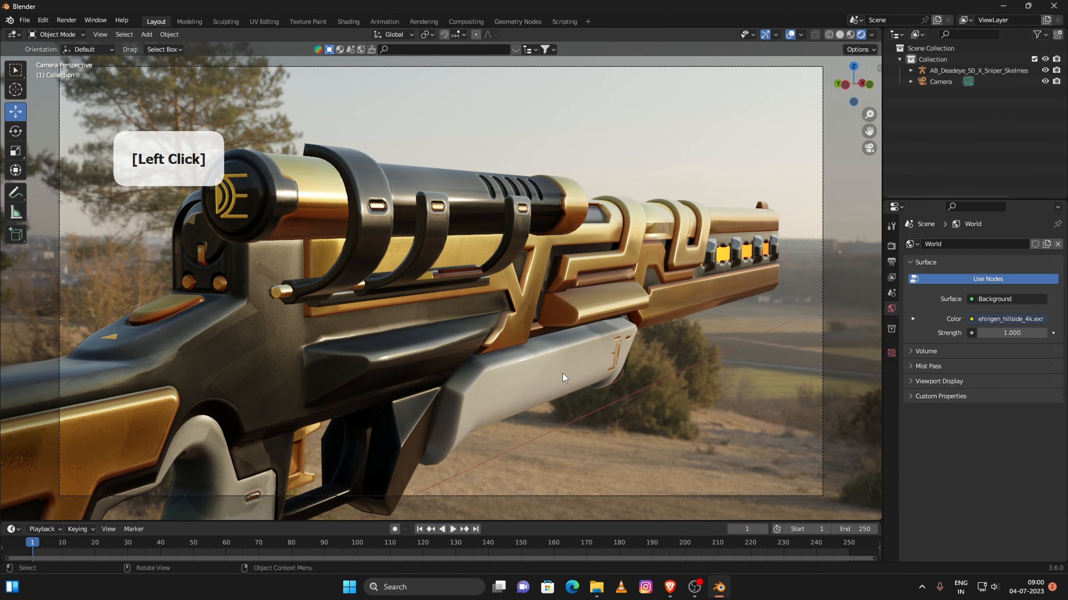
{"action": "scroll", "coordinate": [681, 349], "scroll_direction": "down", "scroll_amount": 1}
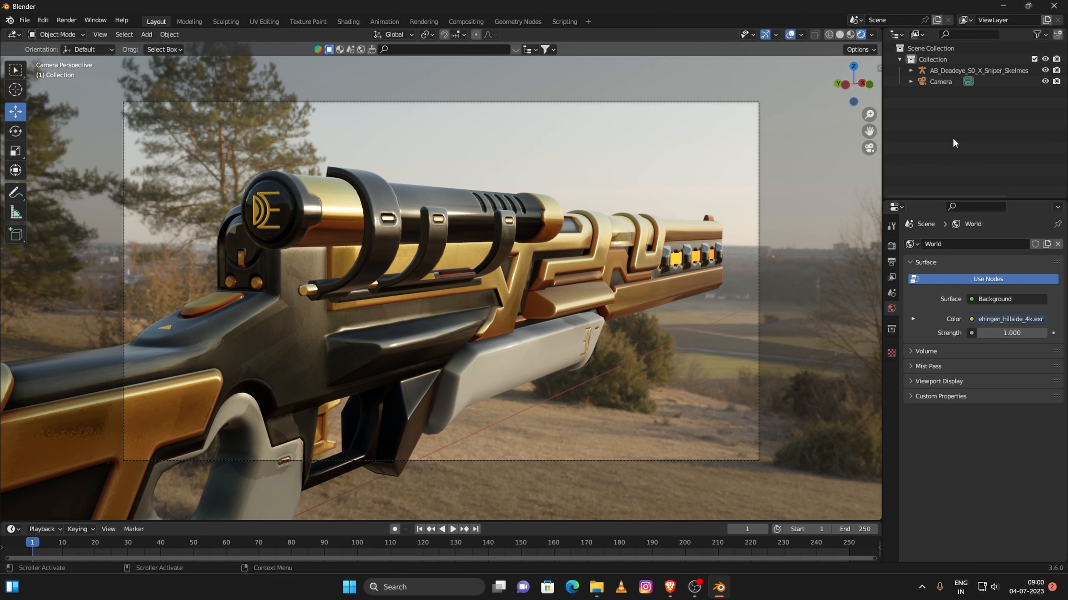
{"action": "scroll", "coordinate": [725, 275], "scroll_direction": "up", "scroll_amount": 5}
{"action": "scroll", "coordinate": [725, 274], "scroll_direction": "down", "scroll_amount": 5}
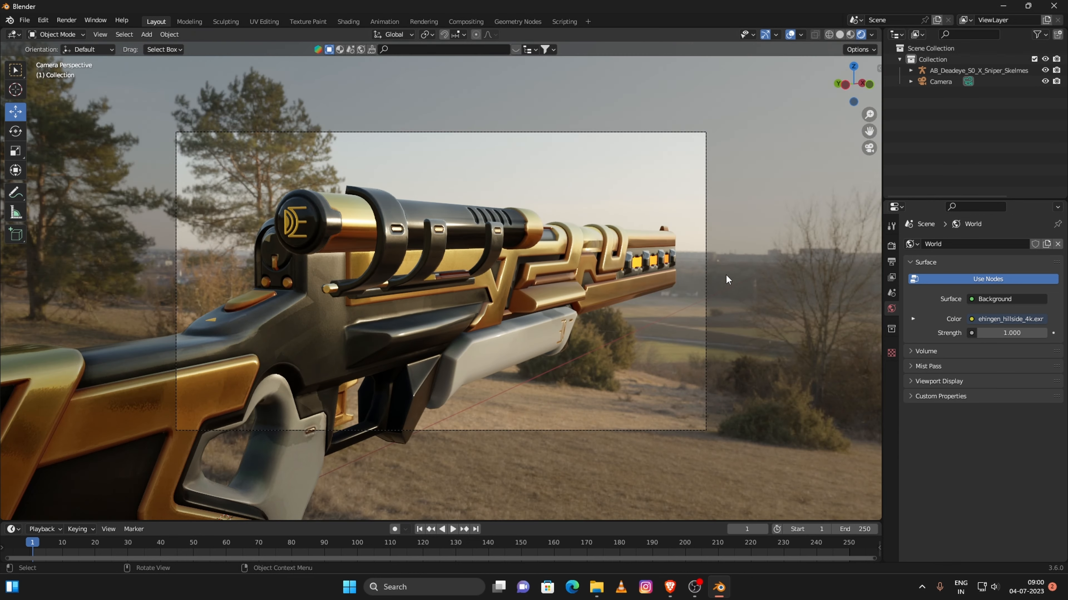
{"action": "scroll", "coordinate": [706, 303], "scroll_direction": "up", "scroll_amount": 4}
{"action": "scroll", "coordinate": [692, 330], "scroll_direction": "down", "scroll_amount": 3}
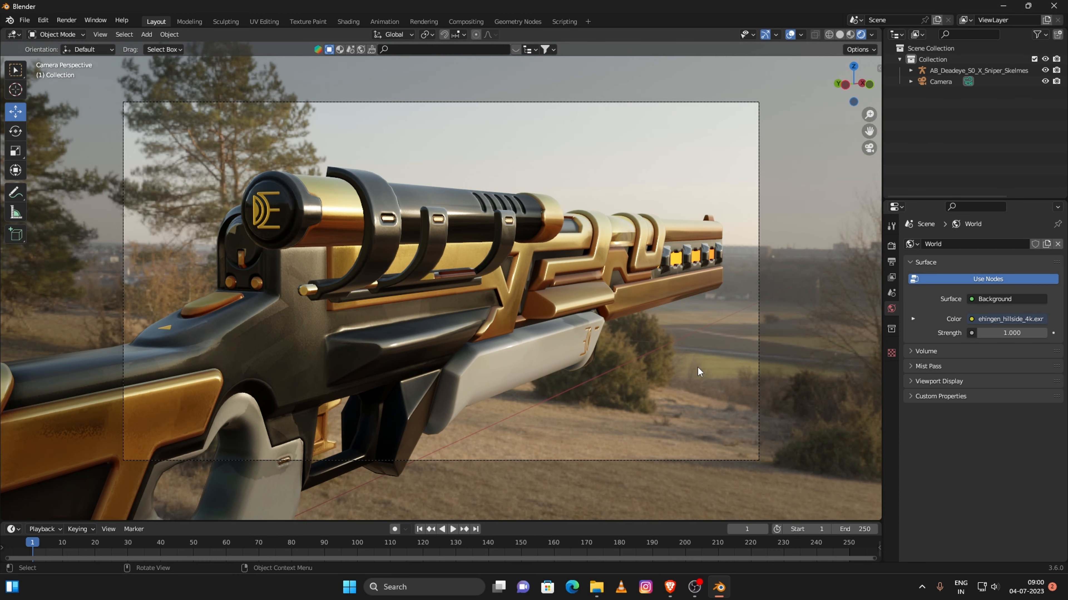
- Set the camera's Focal Length to 150 mm
{"action": "left_click", "coordinate": [946, 83]}
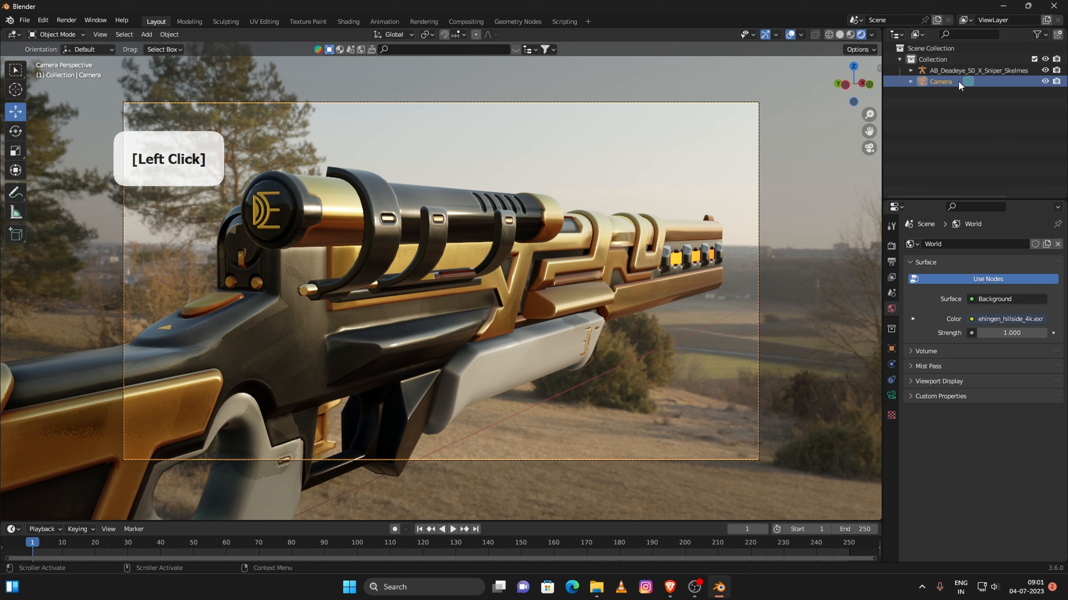
{"action": "left_click", "coordinate": [891, 396]}
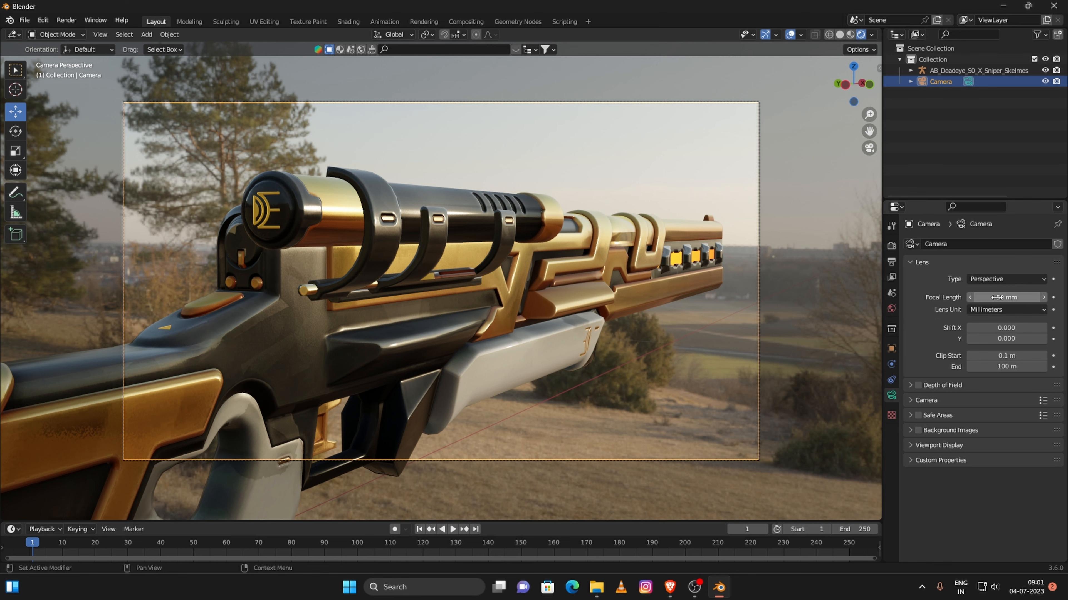
{"action": "left_click_drag", "start_coordinate": [996, 298], "coordinate": [1042, 297]}
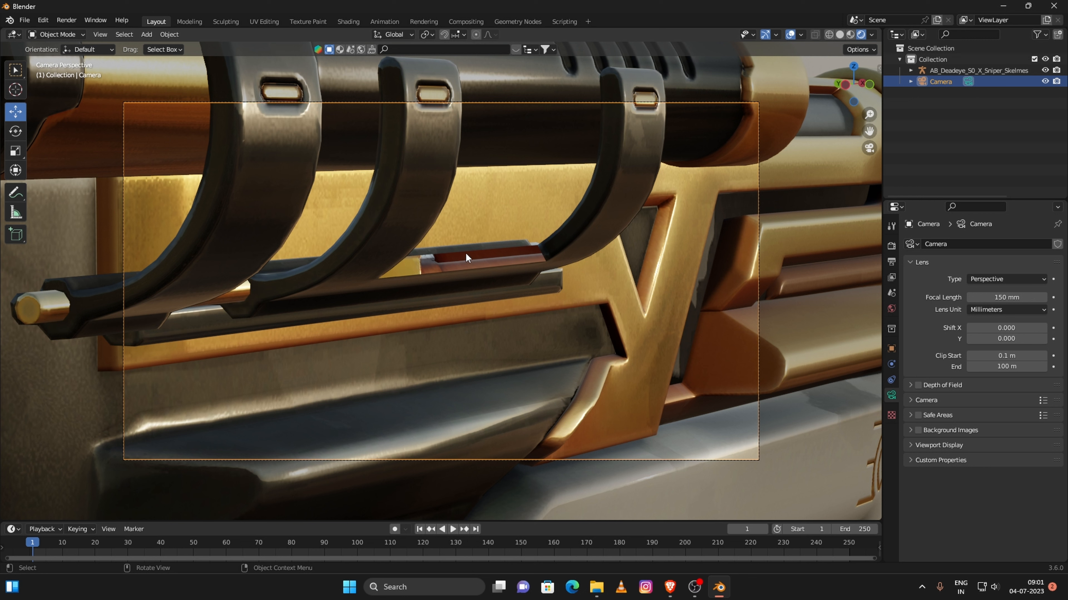
- Fly the camera back and around the rifle to frame its scope, body and barrel in a rear three-quarter view
{"action": "key", "text": "shift"}
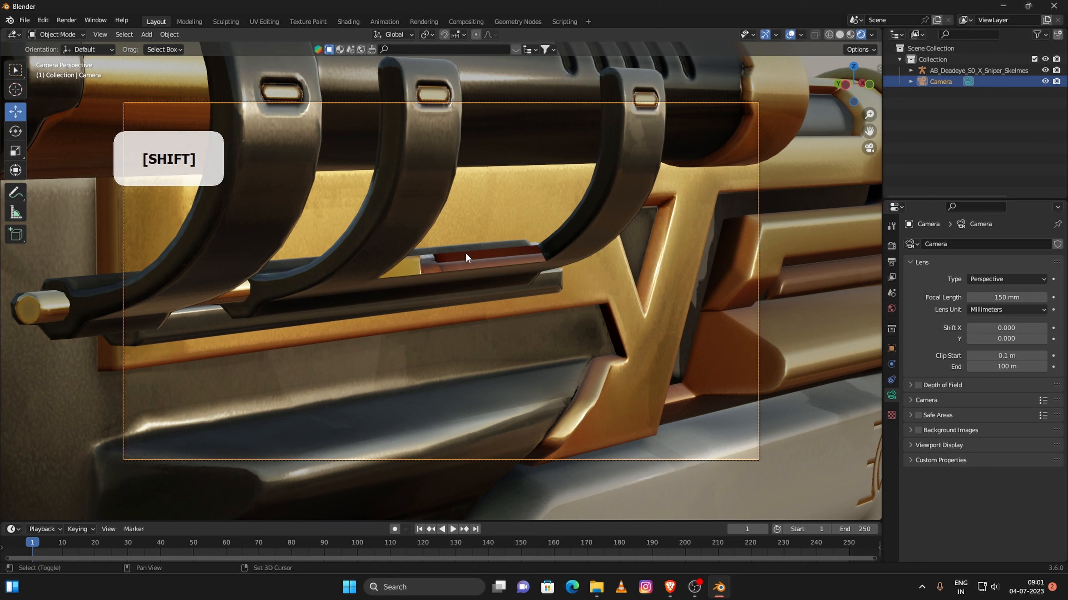
{"action": "key", "text": "shift+grave"}
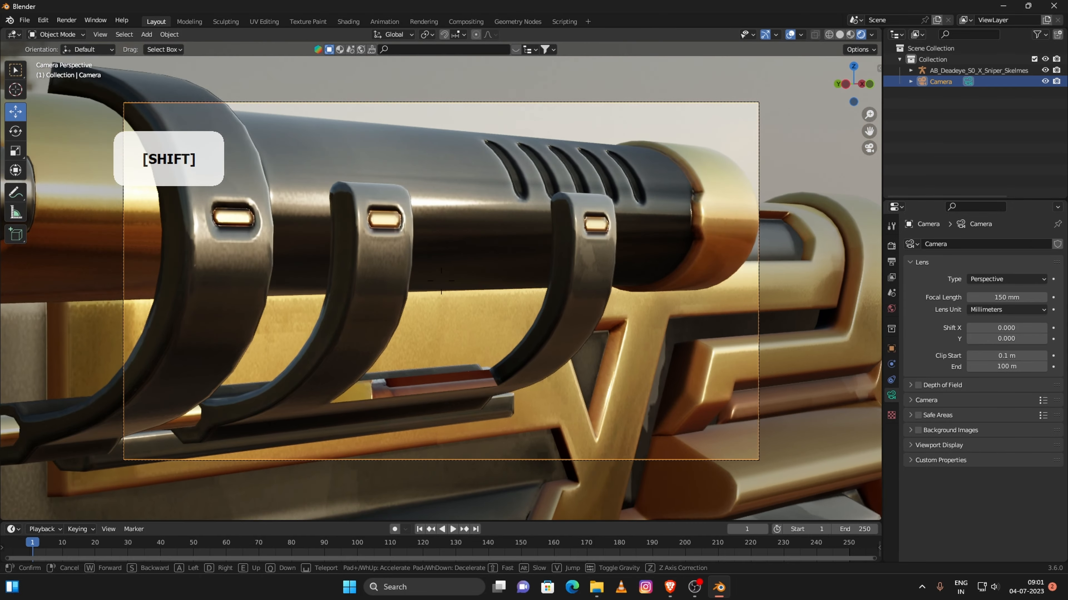
{"action": "key", "text": "s"}
{"action": "key", "text": "a"}
{"action": "key", "text": "w"}
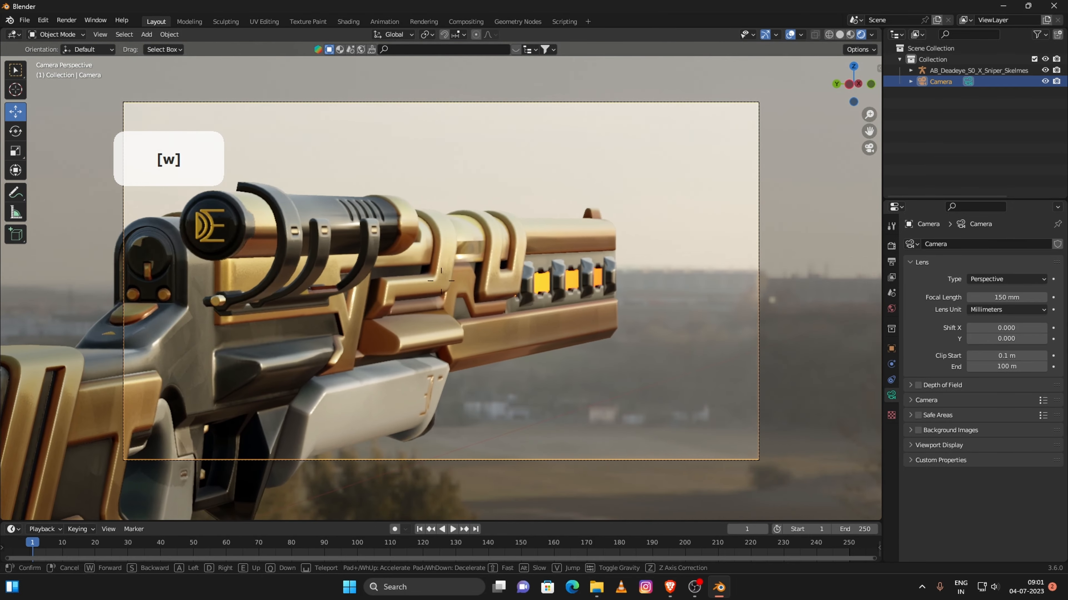
{"action": "key", "text": "a"}
{"action": "key", "text": "q"}
{"action": "key", "text": "e"}
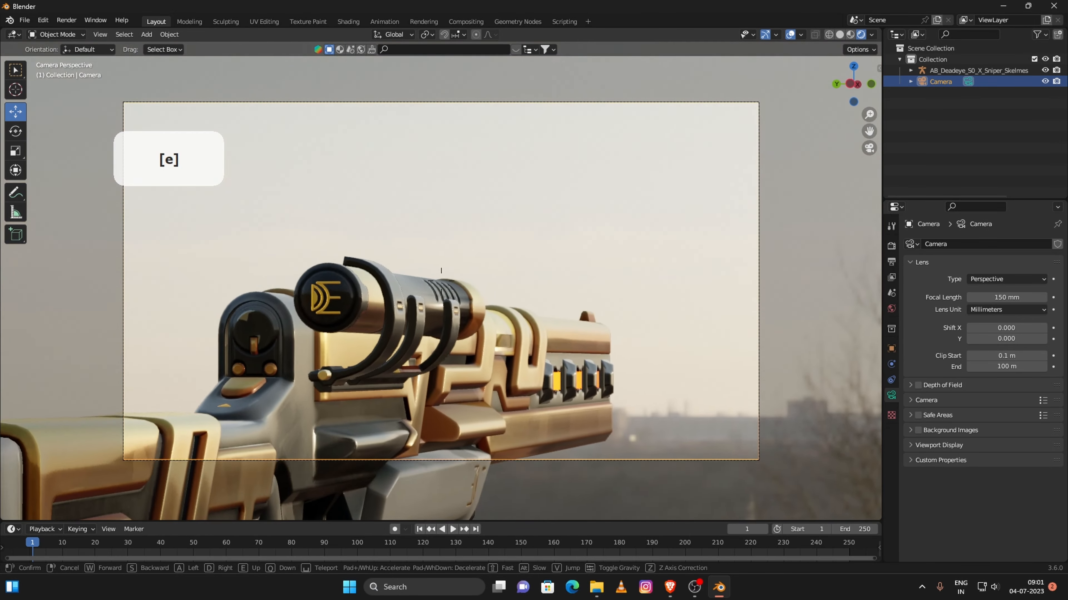
{"action": "key", "text": "w"}
{"action": "key", "text": "a"}
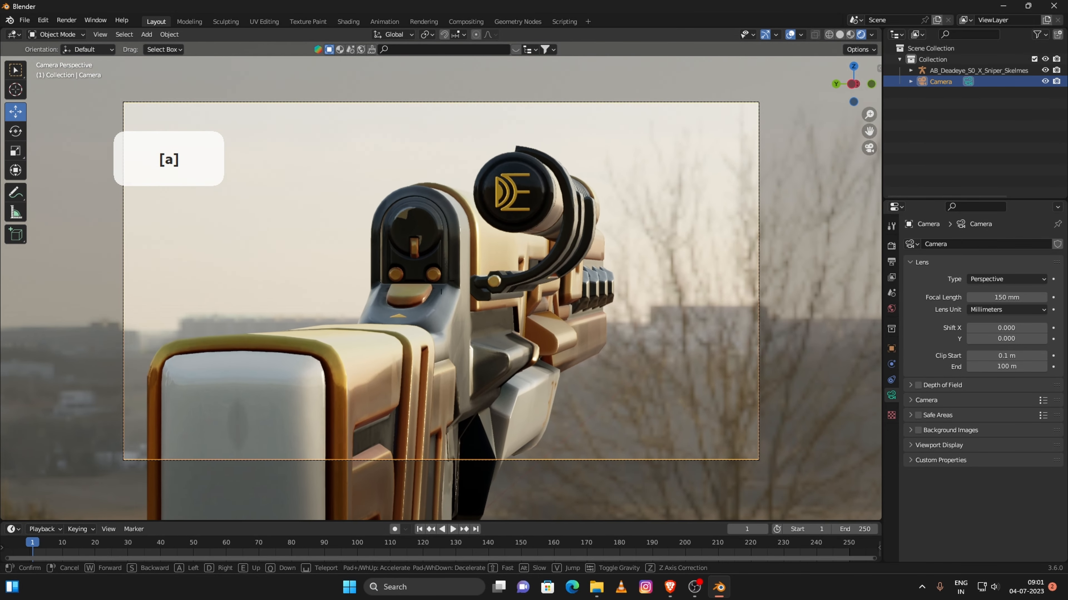
{"action": "key", "text": "d"}
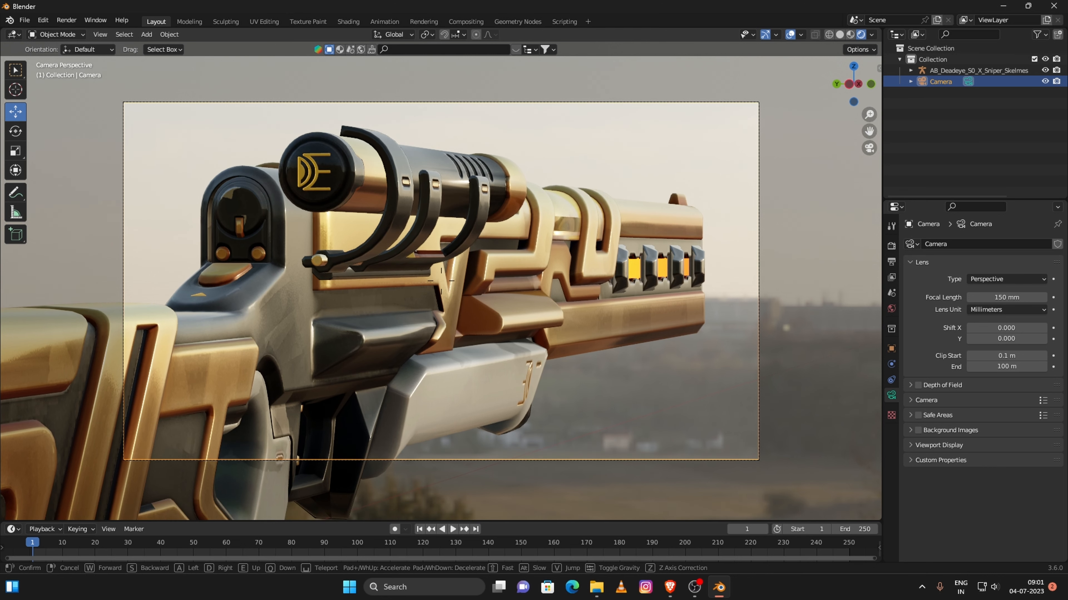
{"action": "left_click", "coordinate": [622, 299]}
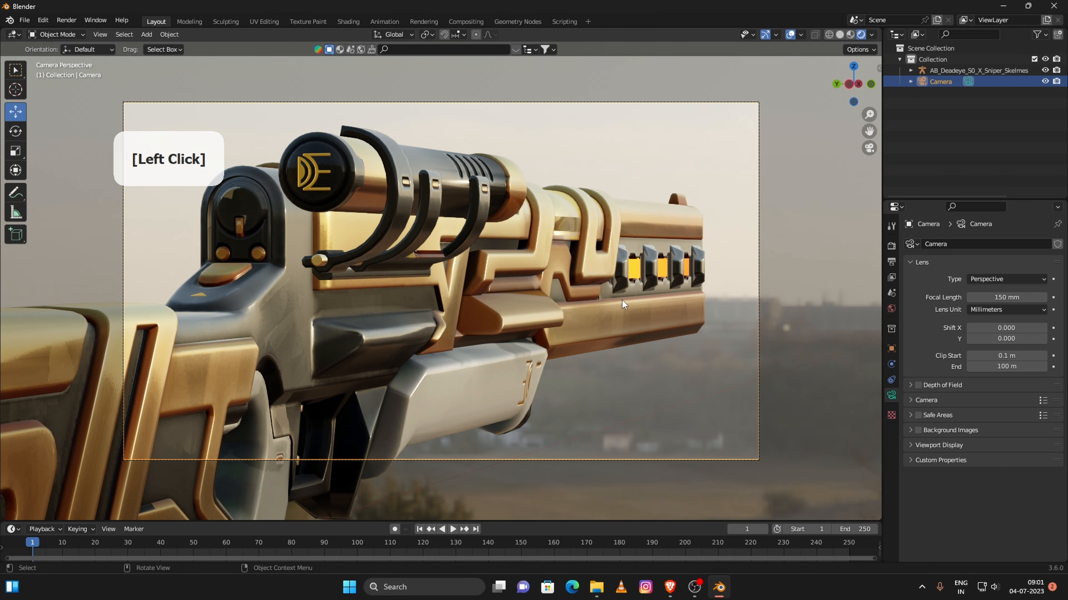
{"action": "scroll", "coordinate": [622, 300], "scroll_direction": "up", "scroll_amount": 1}
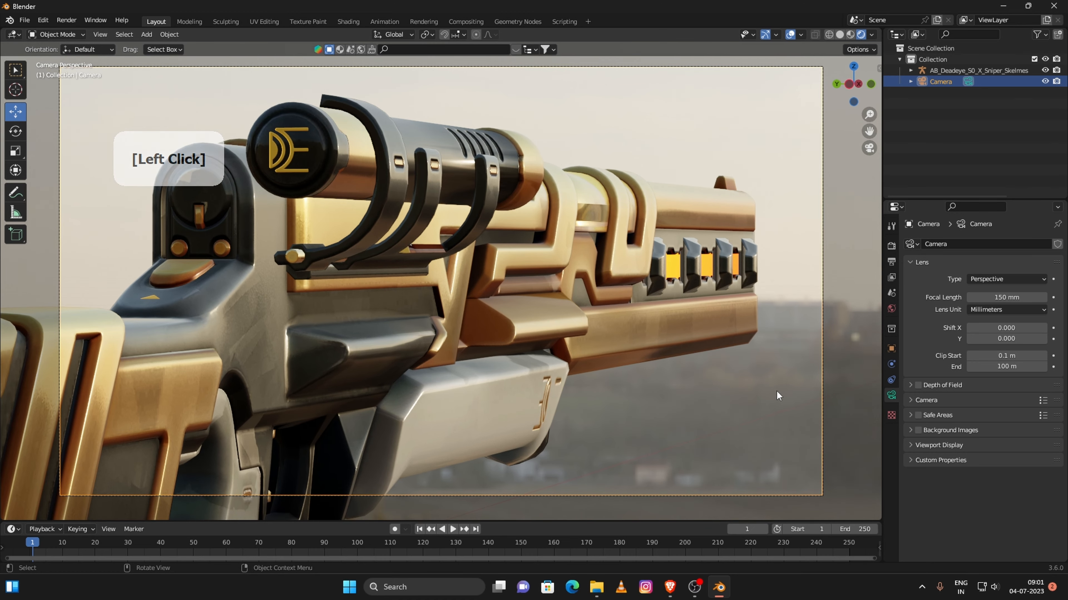
- Enable the camera's Depth of Field and set the Focus Distance to 1.2 m to focus on the front of the scope
{"action": "left_click", "coordinate": [918, 386]}
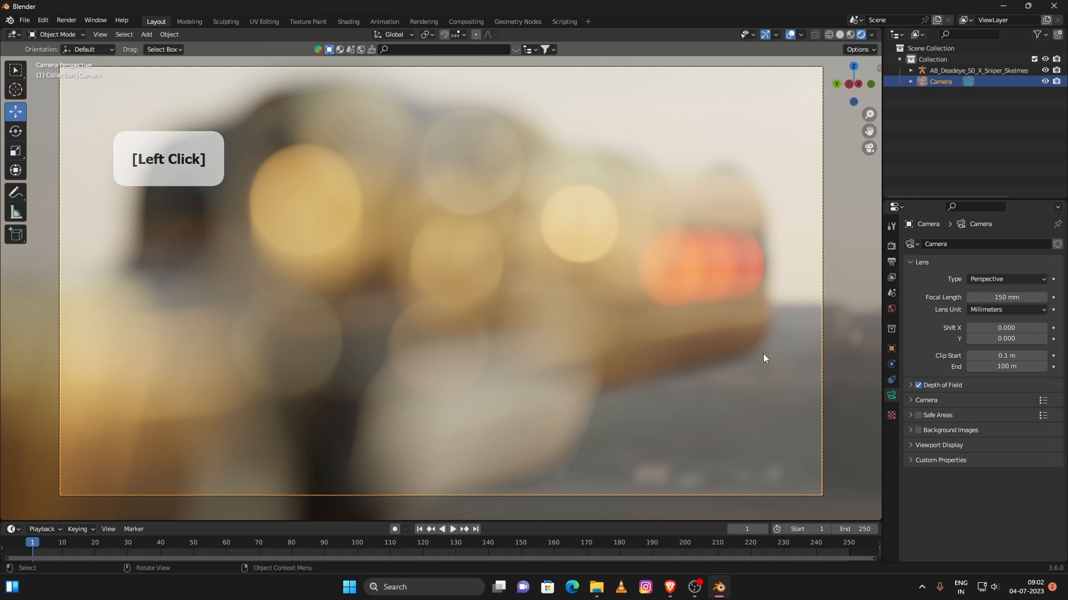
{"action": "left_click", "coordinate": [910, 385]}
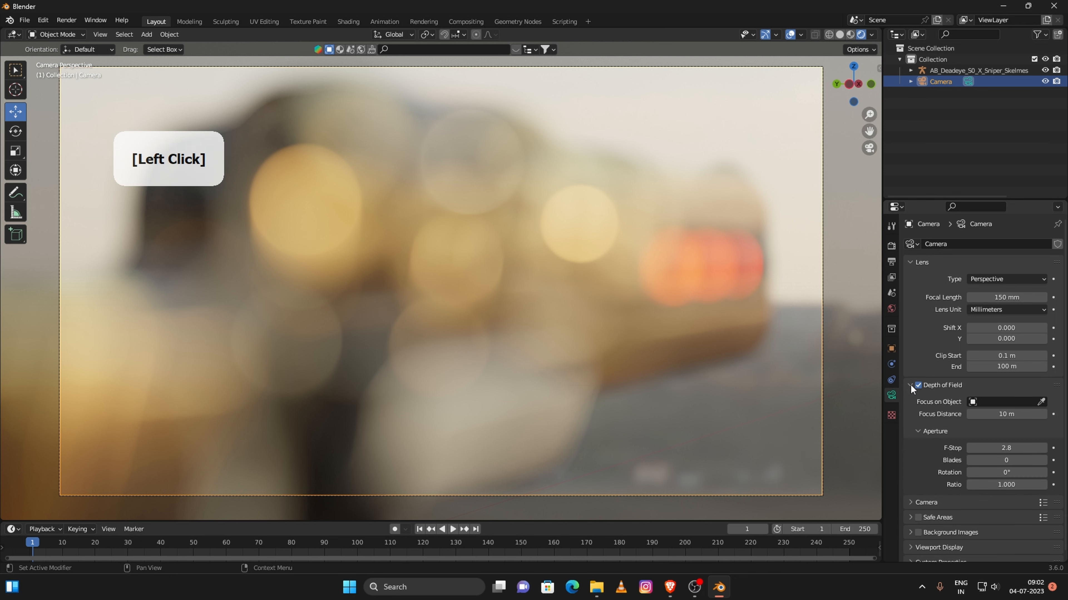
{"action": "left_click", "coordinate": [1018, 415]}
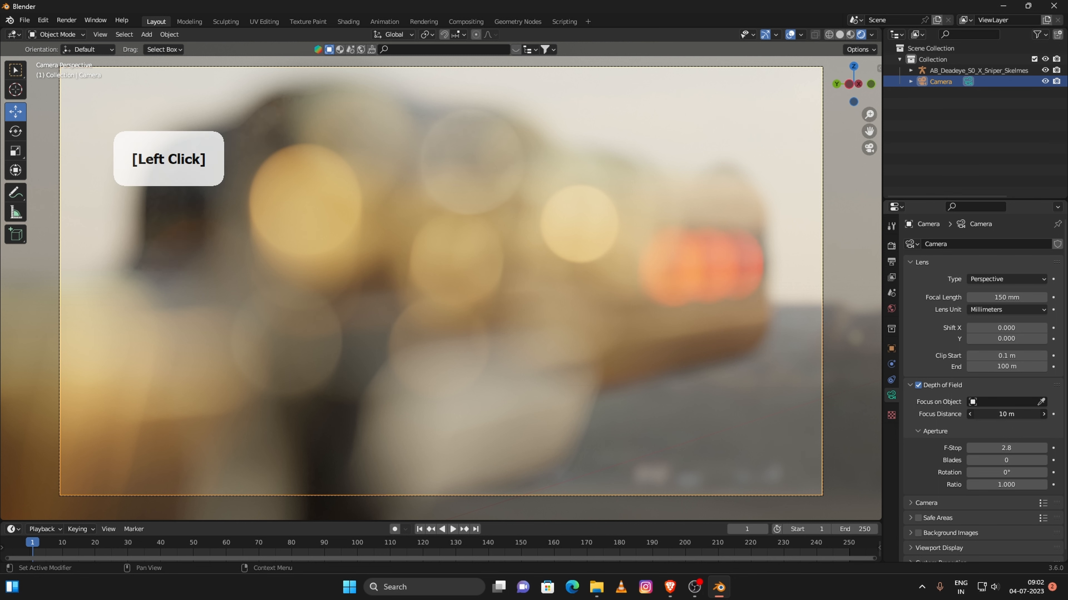
{"action": "left_click_drag", "start_coordinate": [1008, 415], "coordinate": [1010, 416]}
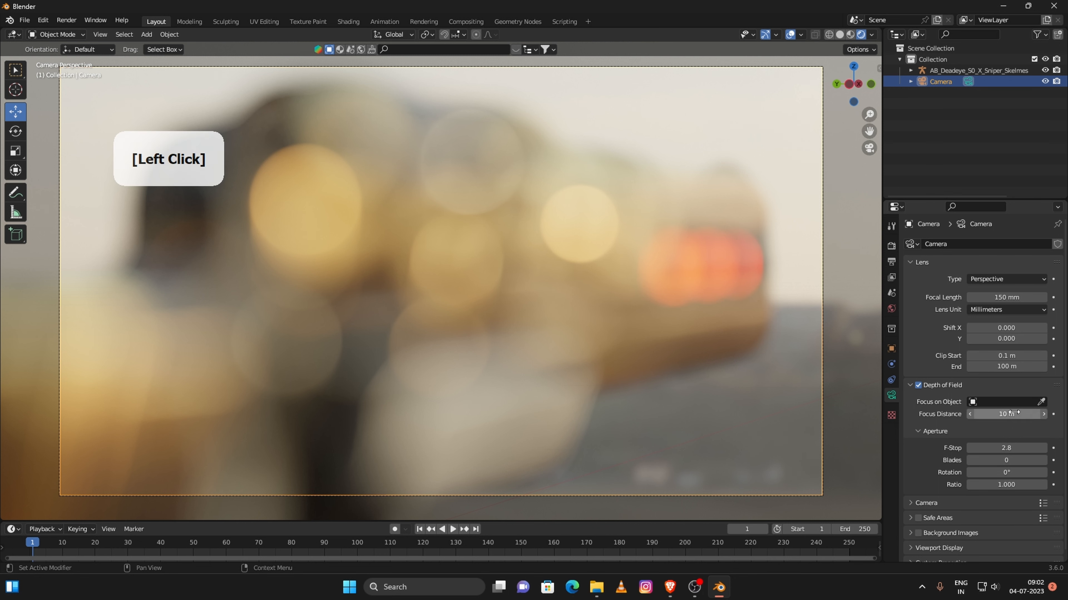
{"action": "left_click_drag", "start_coordinate": [1014, 414], "coordinate": [986, 414]}
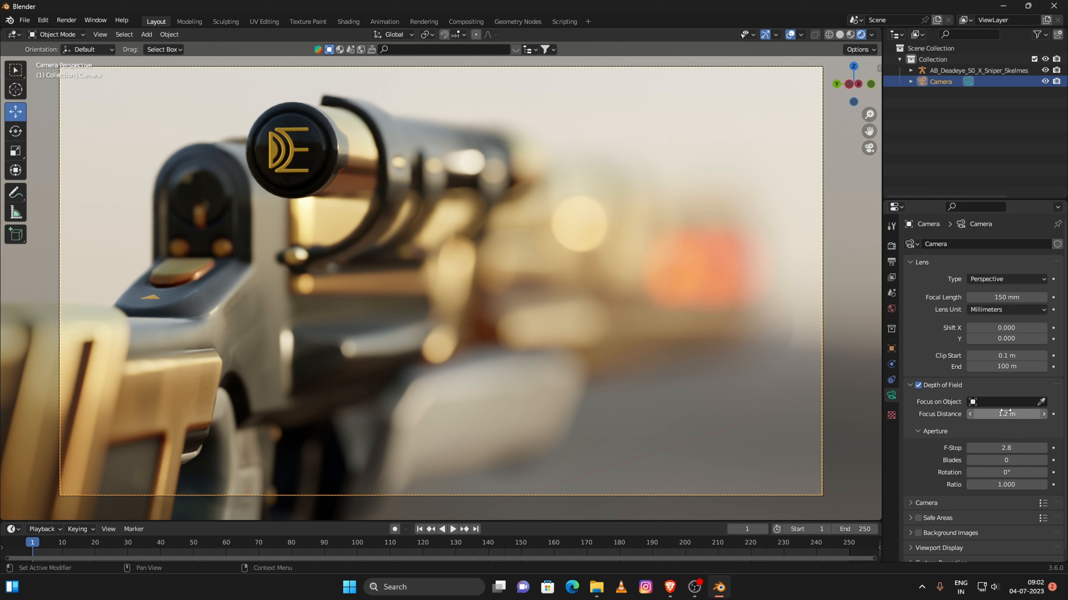
- Try a Focus Distance of 1.6 m, then refine the camera's depth of field to a 1.3 m Focus Distance and an F-Stop of 20.2
{"action": "mouse_move", "coordinate": [1006, 413]}
{"action": "left_mouse_down"}
{"action": "mouse_move", "coordinate": [1039, 413]}
{"action": "mouse_move", "coordinate": [1024, 413]}
{"action": "left_mouse_up"}
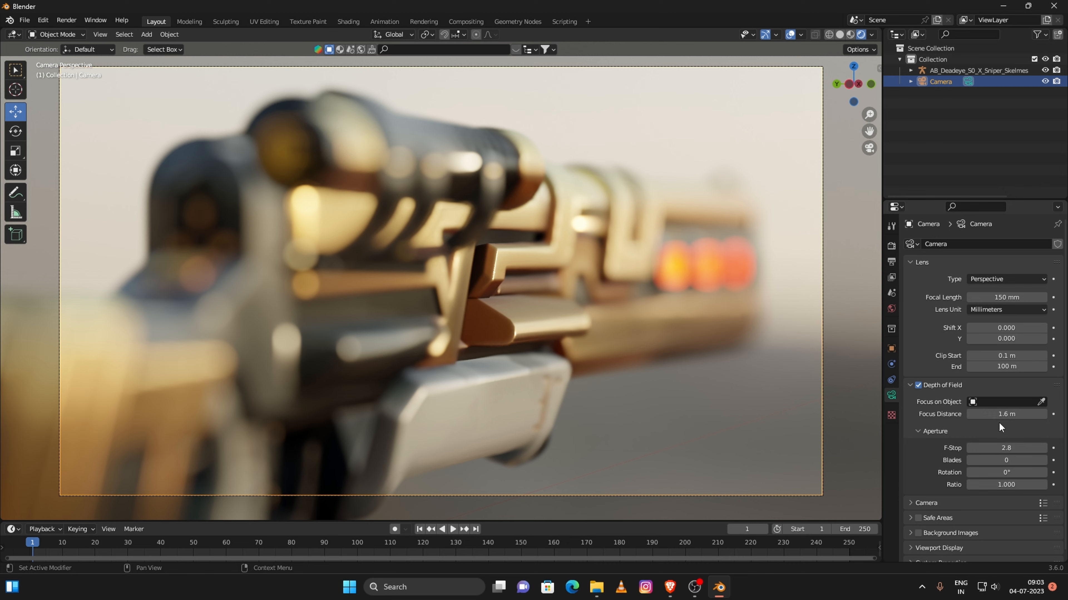
{"action": "left_click_drag", "start_coordinate": [1002, 415], "coordinate": [1048, 447]}
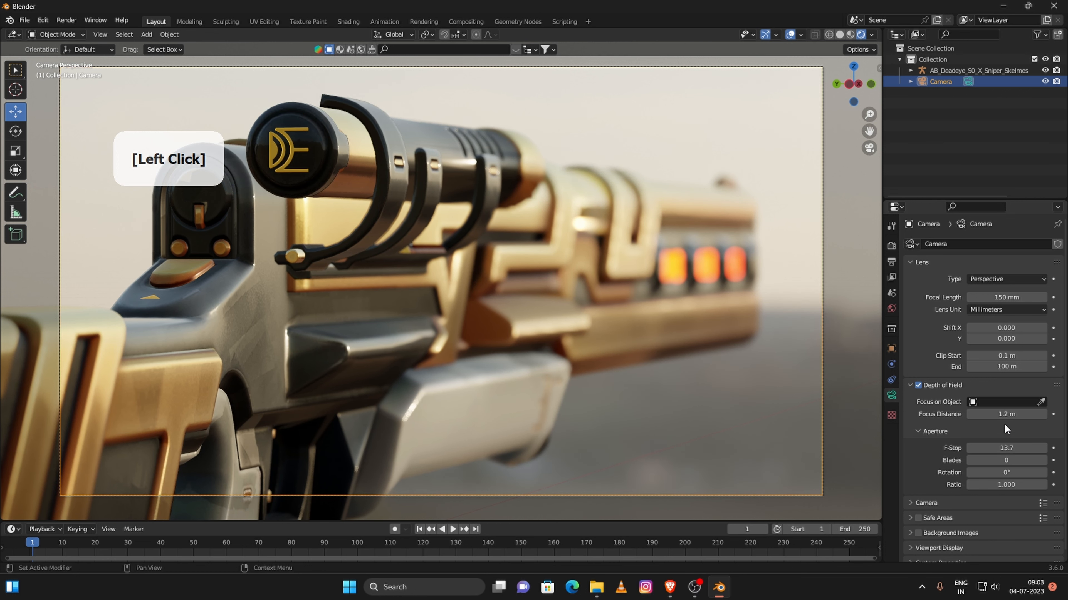
{"action": "left_click_drag", "start_coordinate": [1022, 414], "coordinate": [1018, 414]}
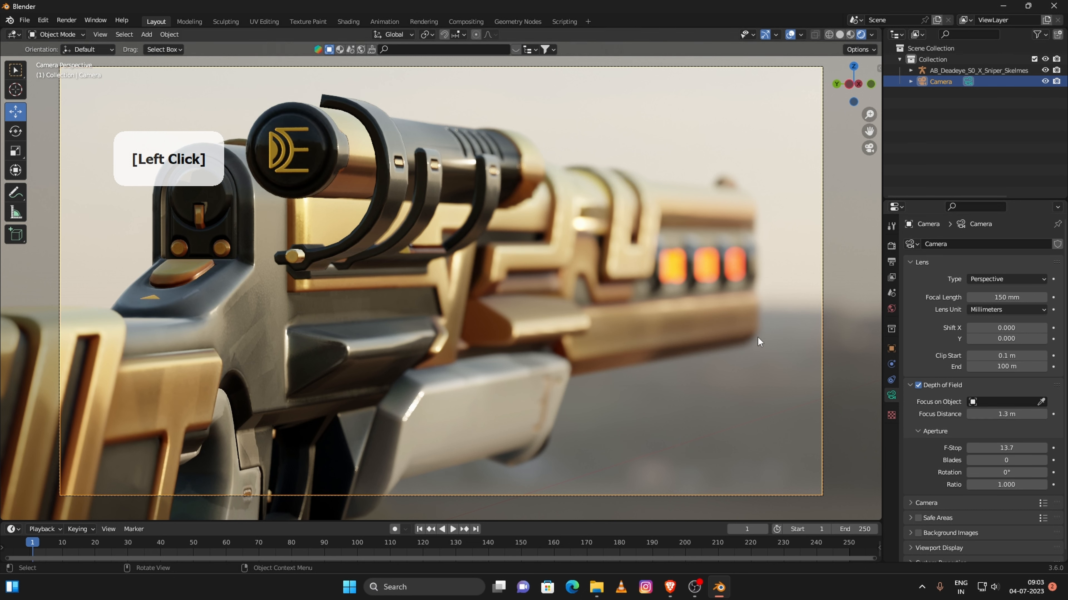
{"action": "left_click_drag", "start_coordinate": [1014, 448], "coordinate": [1053, 448]}
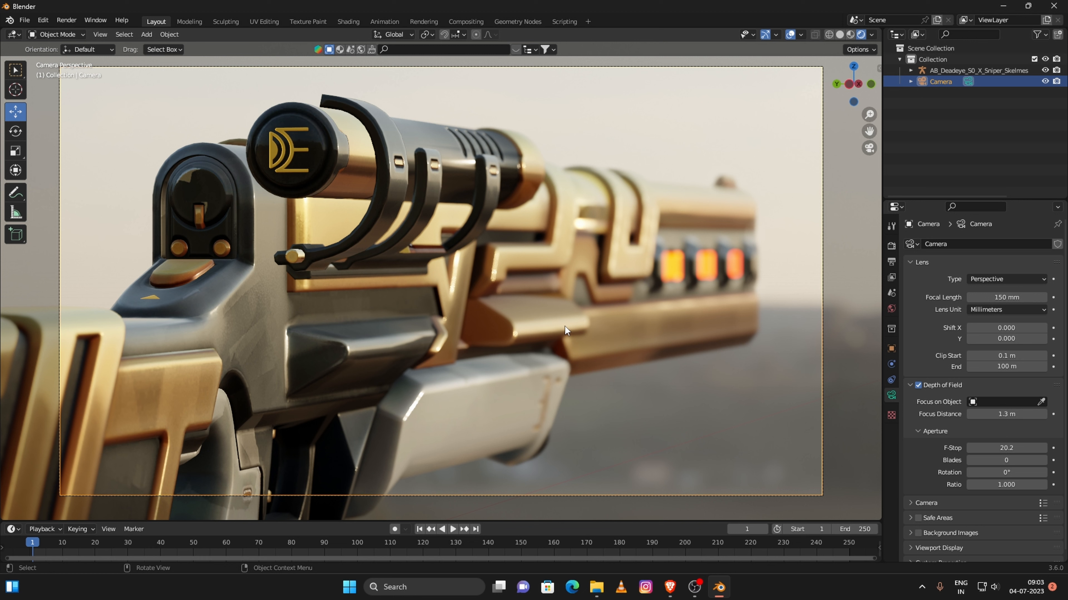
- Open the scene's render settings, check the Render Engine choices and keep Eevee
{"action": "left_click", "coordinate": [891, 247]}
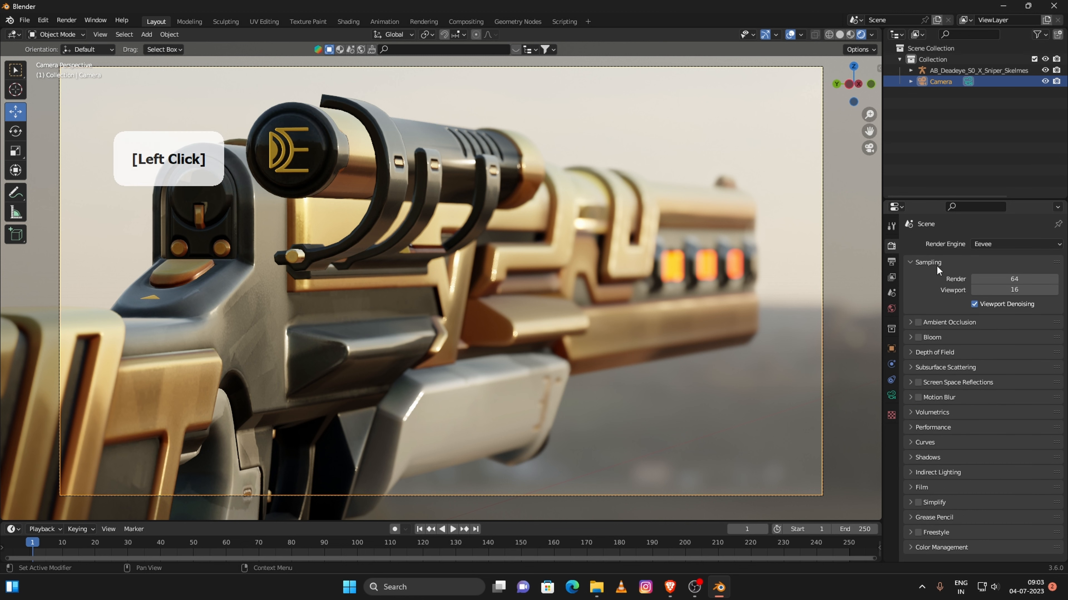
{"action": "left_click", "coordinate": [994, 243]}
{"action": "left_click", "coordinate": [992, 257]}
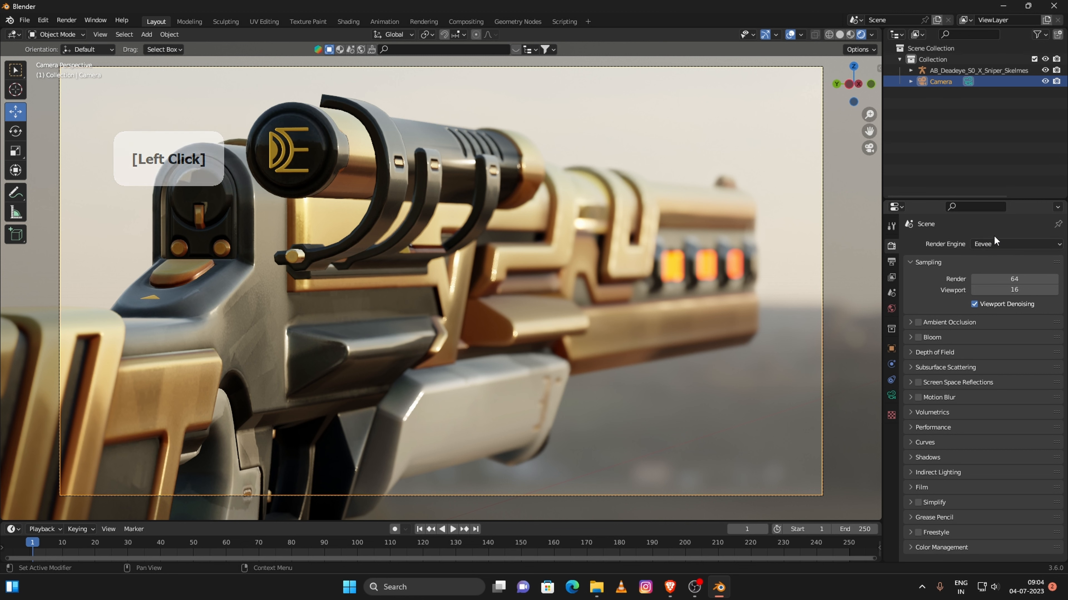